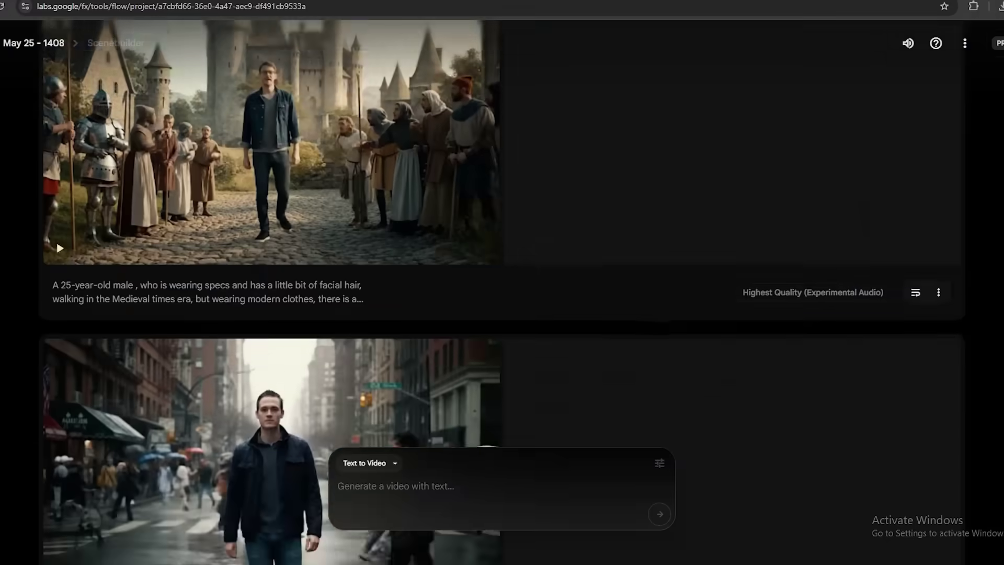
Scroll down the Flow project's list of generated clips to review them
scroll(502, 293, down, 15)
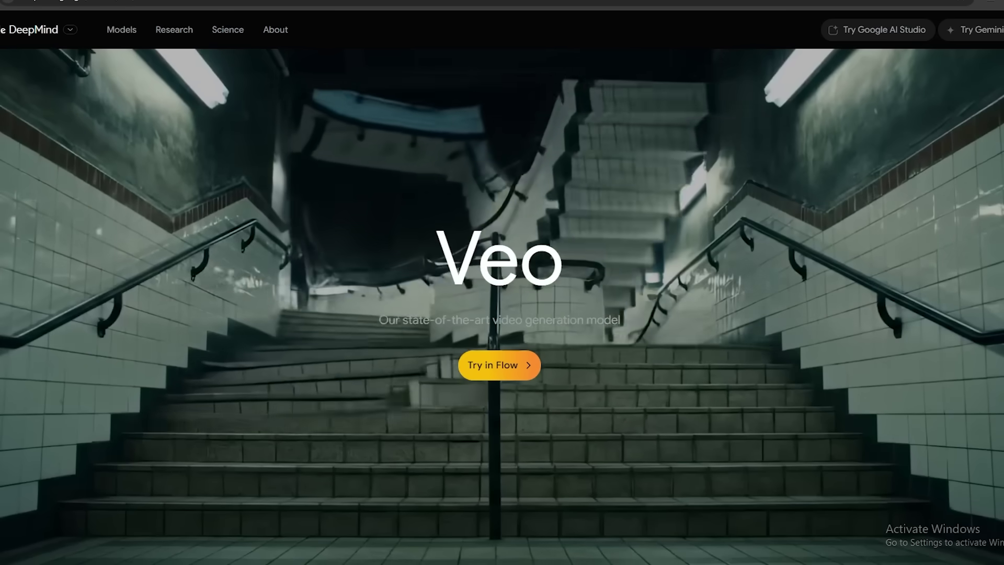
Scroll the Veo page down to the example gallery's off-road rally clip and prompt
scroll(813, 314, down, 10)
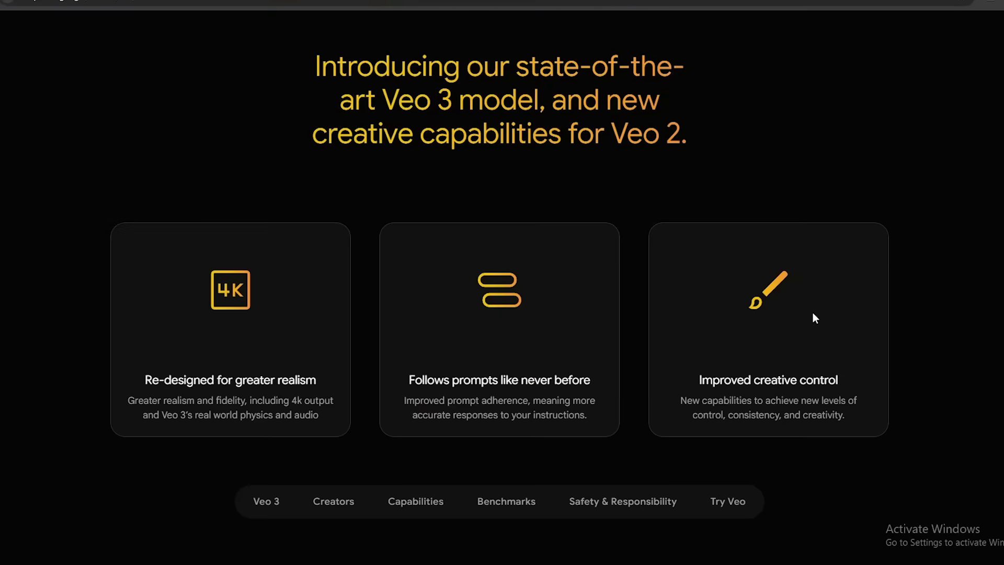
scroll(813, 313, down, 14)
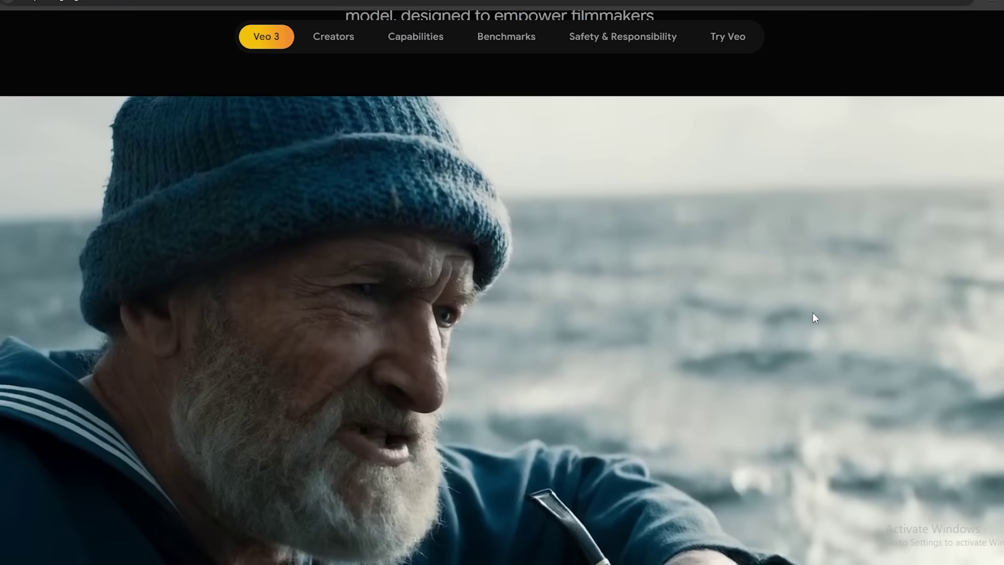
scroll(545, 331, up, 1)
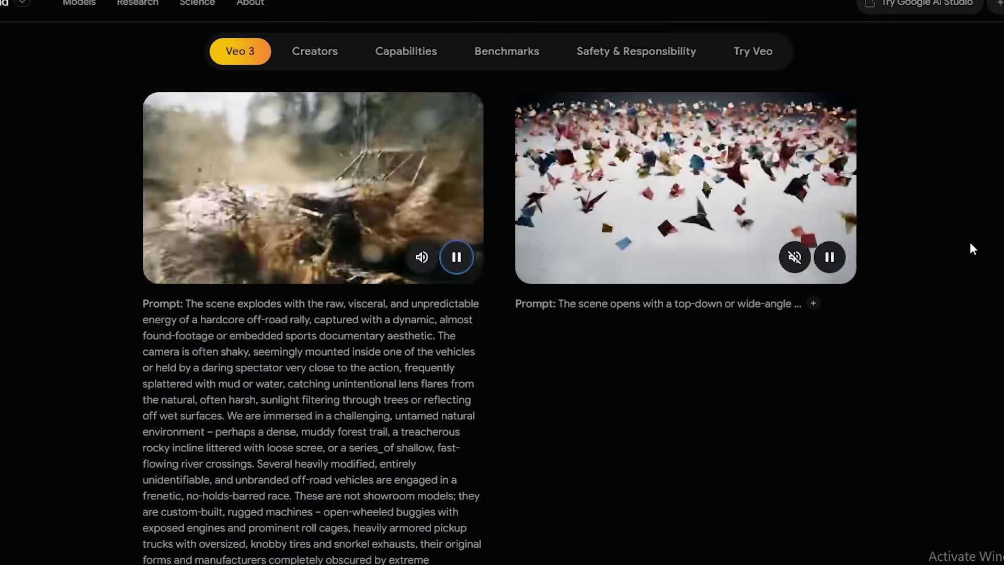
Scroll past the off-road rally prompt to the violinist and sizzling-onion clips
scroll(452, 172, down, 5)
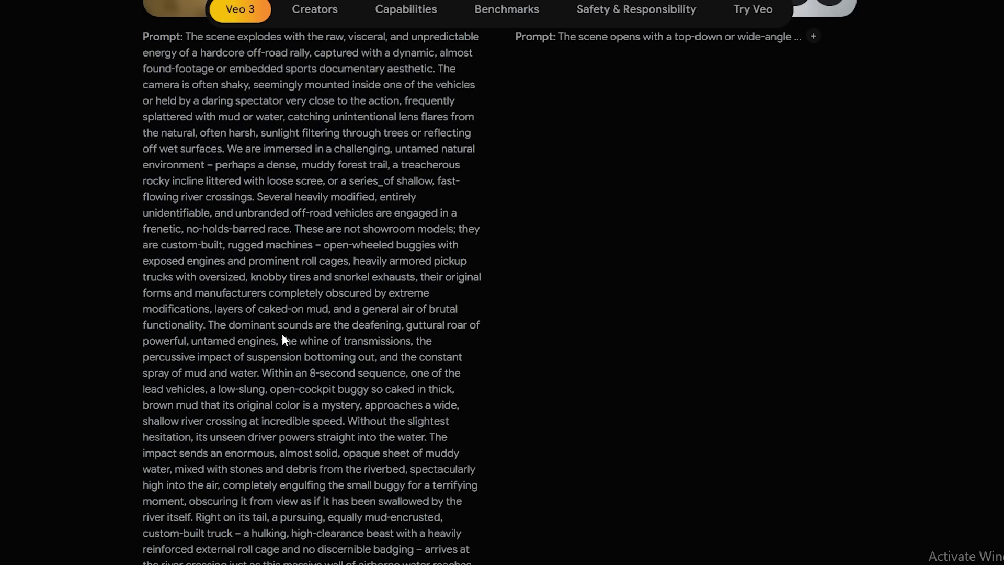
scroll(298, 337, down, 5)
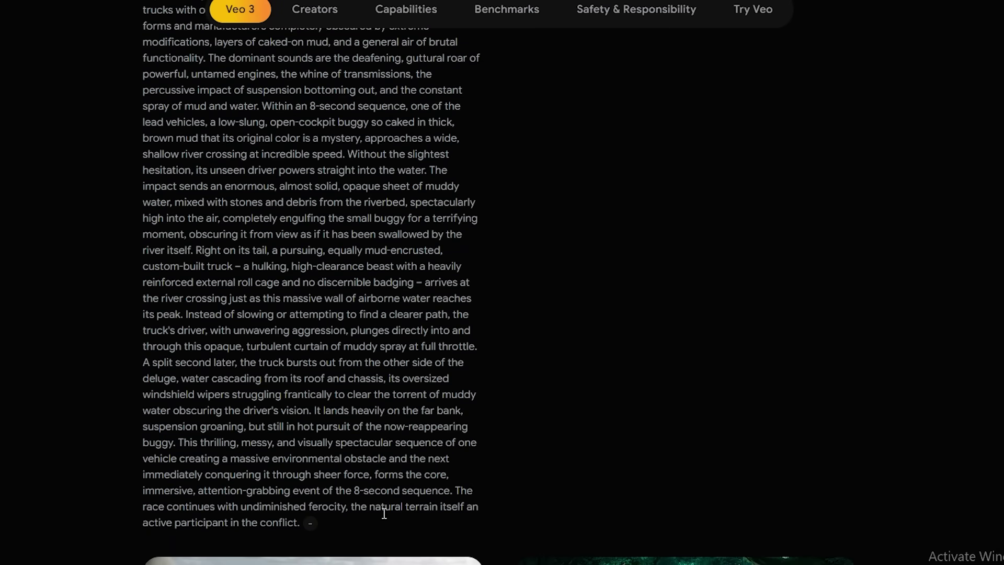
scroll(280, 401, up, 1)
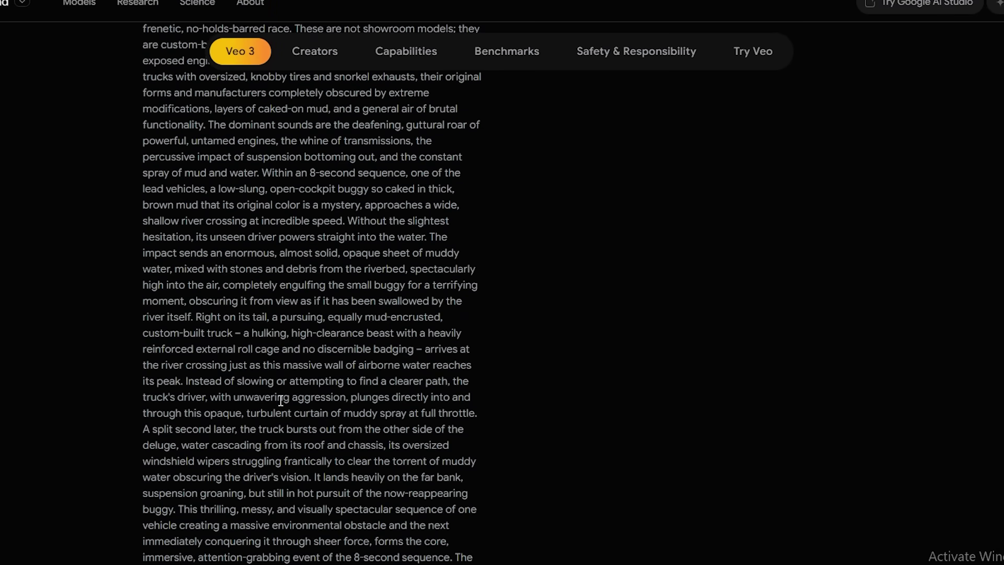
scroll(298, 382, up, 4)
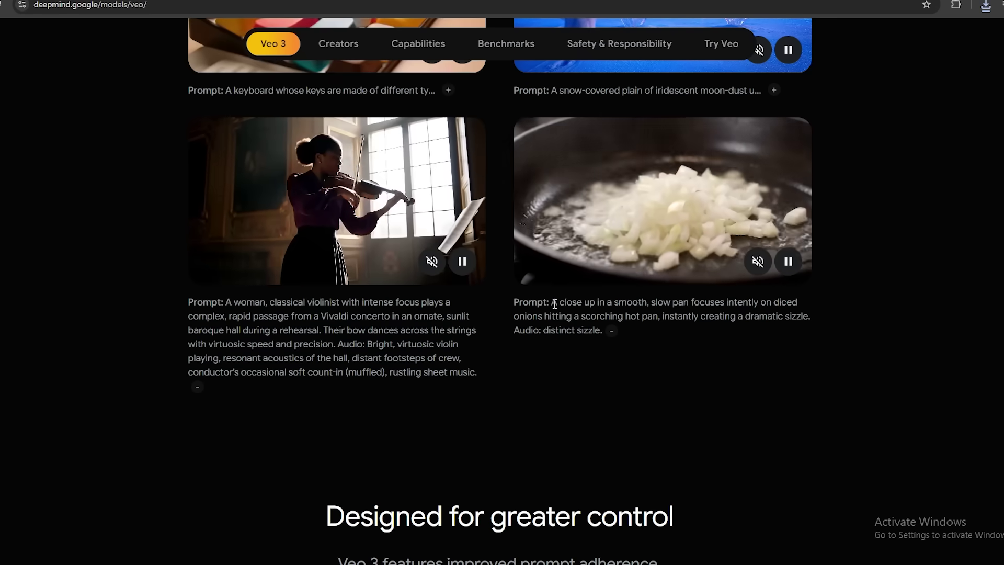
Highlight the words 'distinct sizzle' in the onion clip's prompt
drag(553, 303, 624, 332)
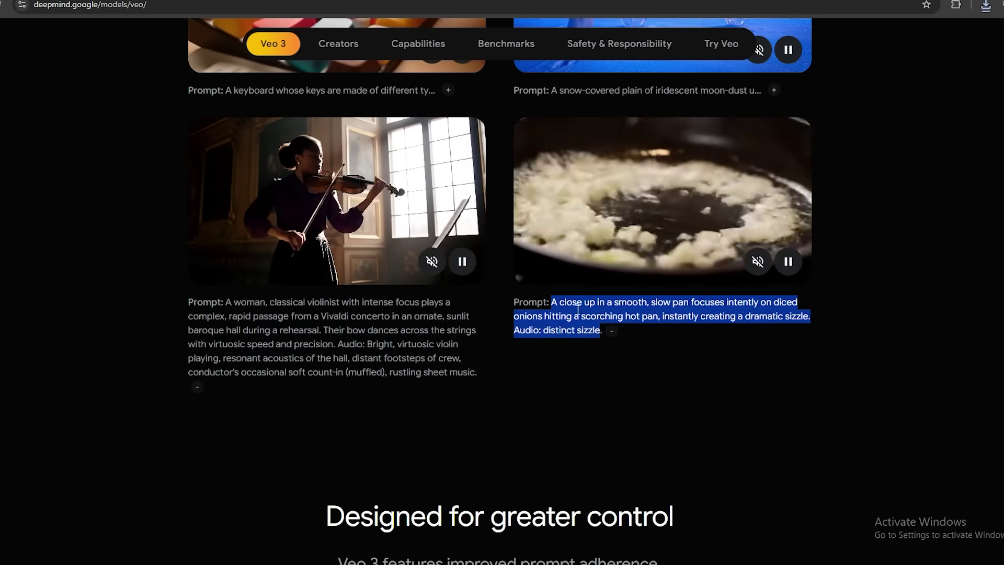
click(669, 345)
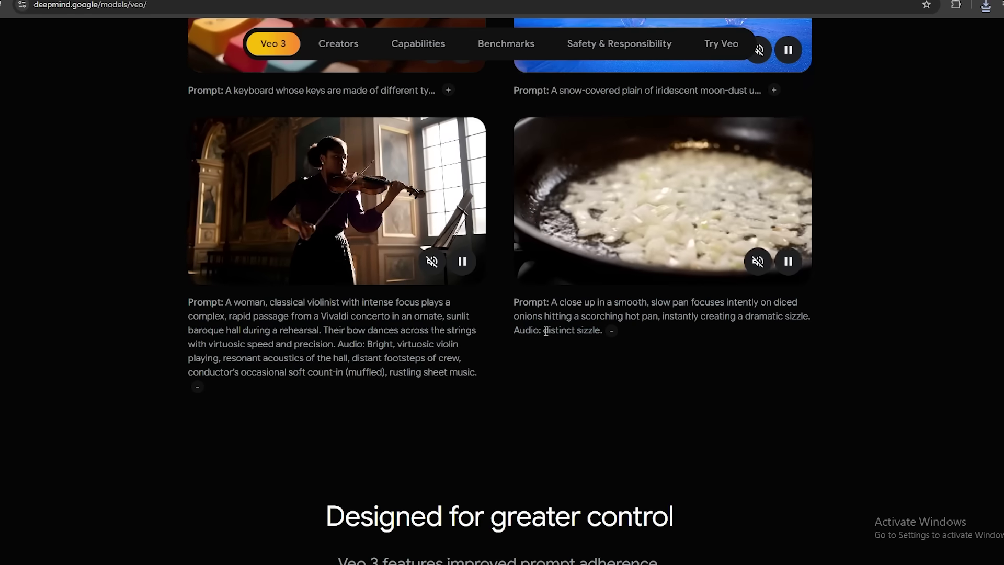
drag(544, 332, 601, 334)
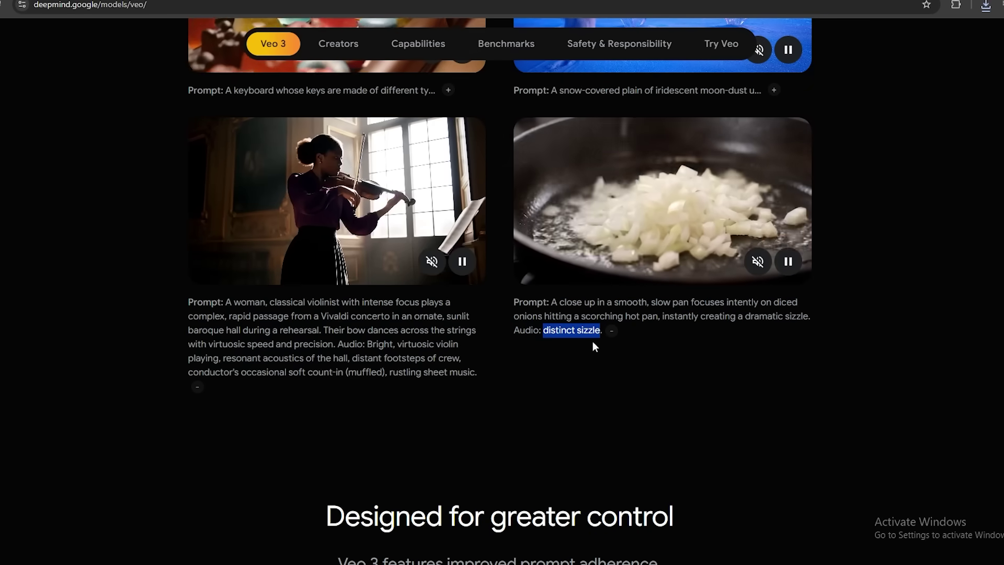
Scroll back to the introduction at the top of the Veo page
scroll(593, 342, up, 4)
scroll(593, 343, up, 9)
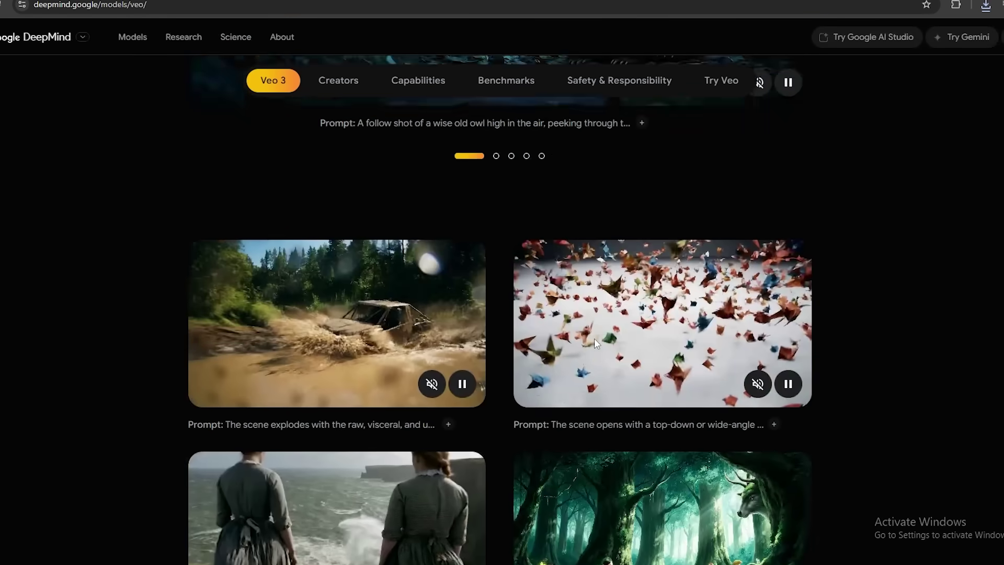
scroll(594, 339, down, 4)
scroll(594, 339, down, 17)
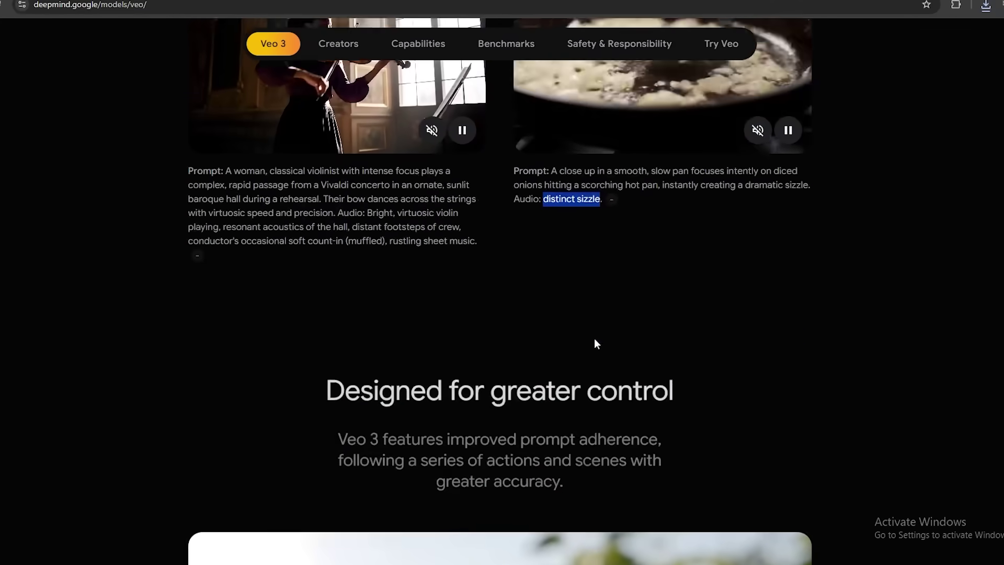
scroll(595, 339, down, 4)
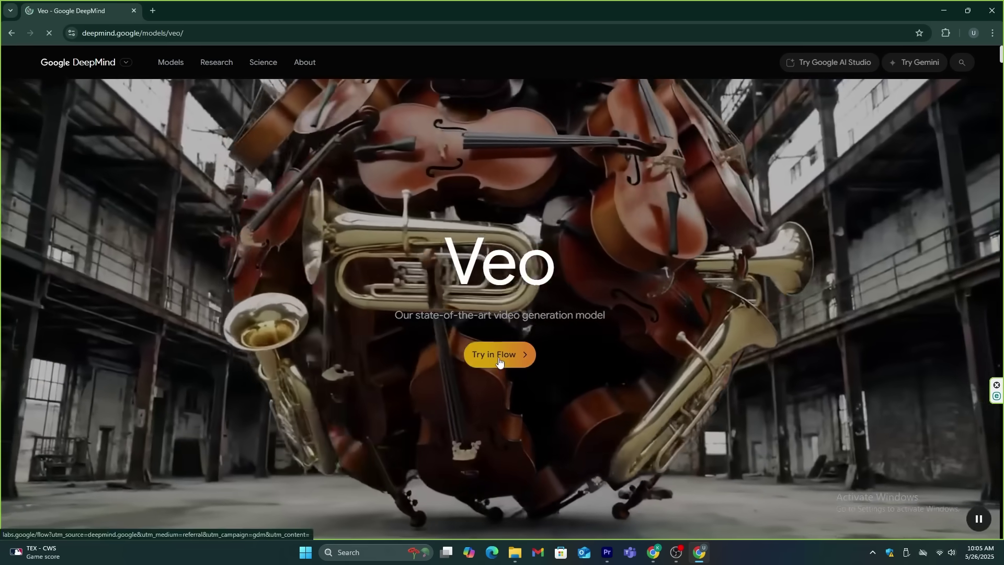
Launch Flow from the Veo page and accept its privacy policy
click(492, 359)
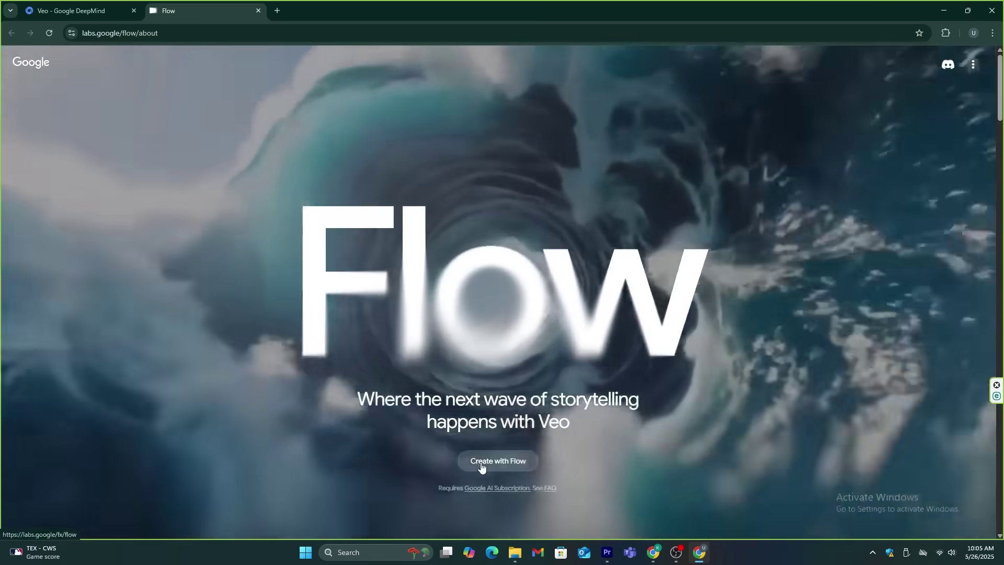
click(481, 464)
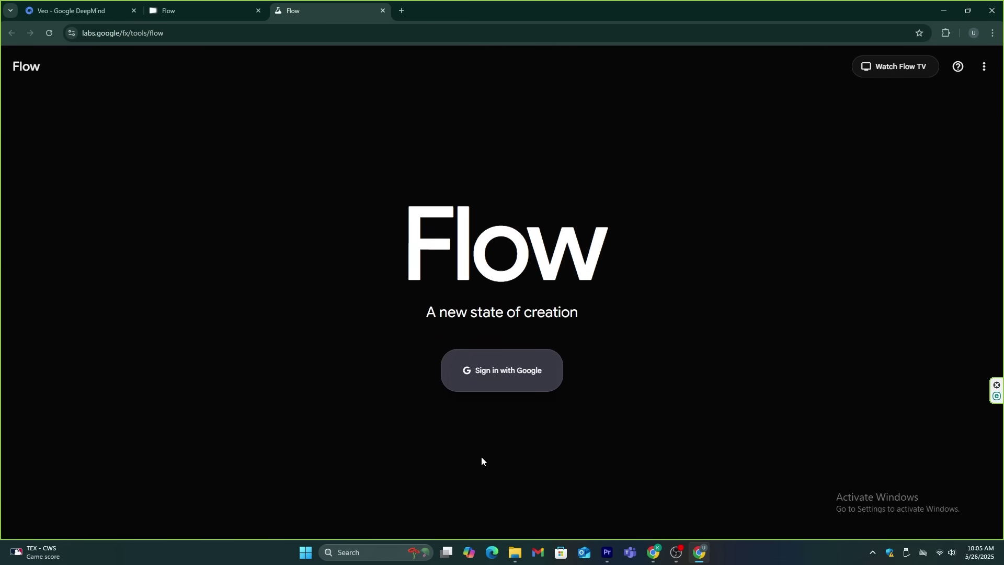
scroll(602, 356, down, 2)
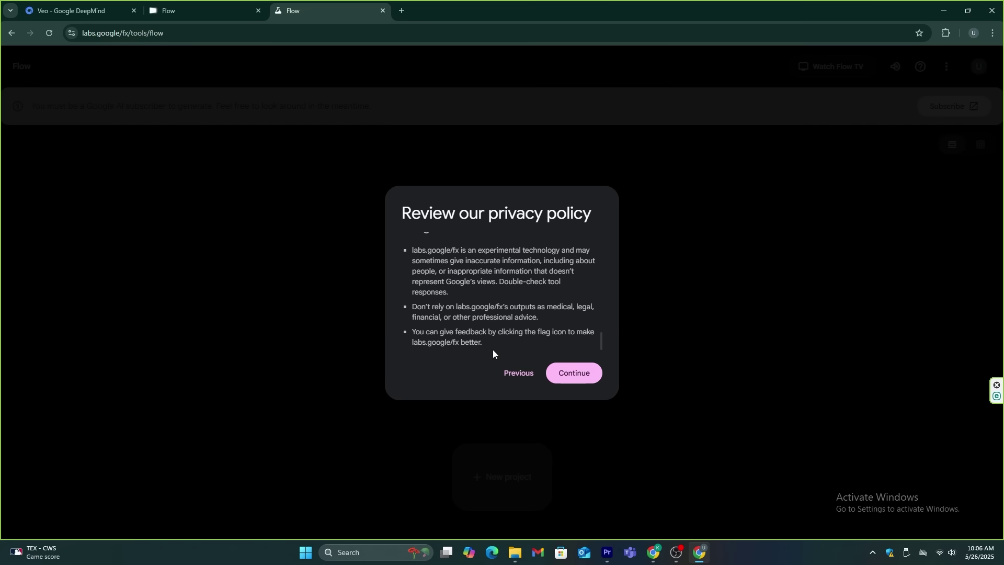
click(575, 373)
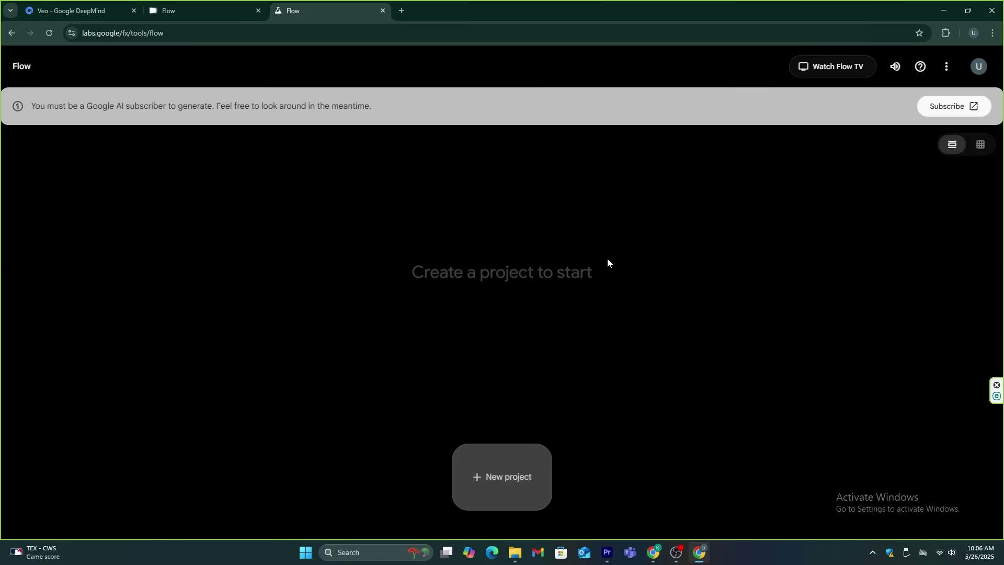
Check the account's AI credits, then open the Flow subscription offer
click(976, 72)
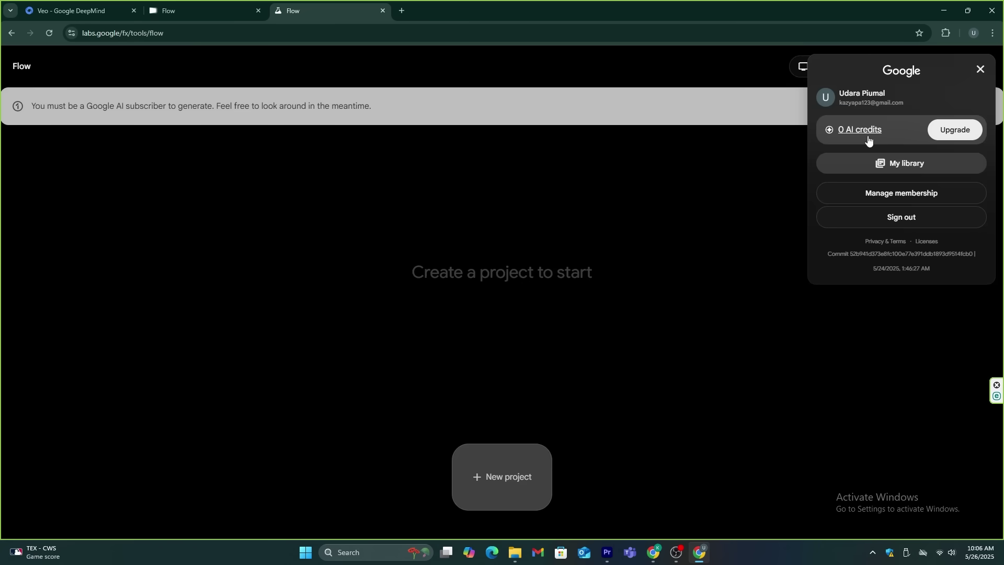
click(742, 156)
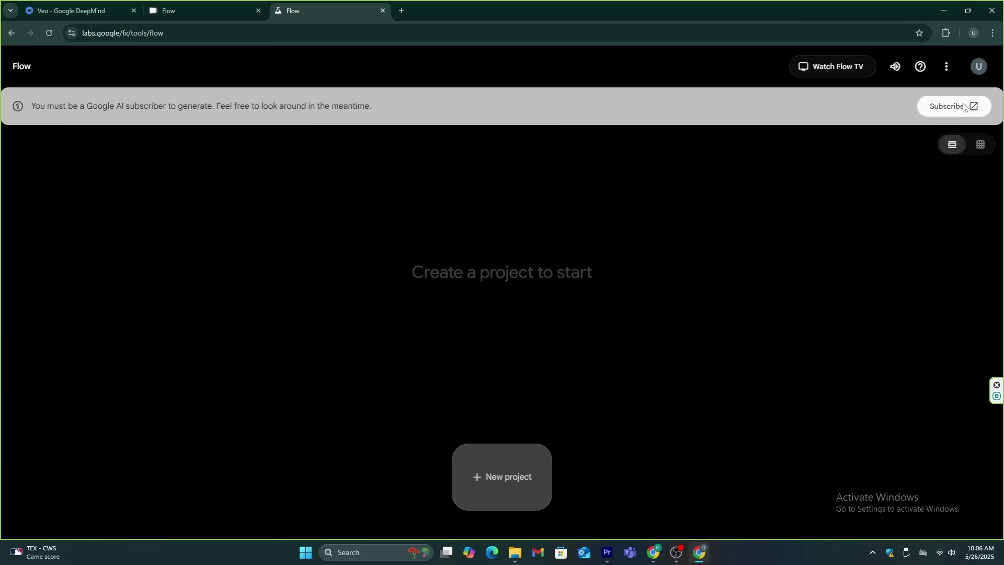
click(964, 107)
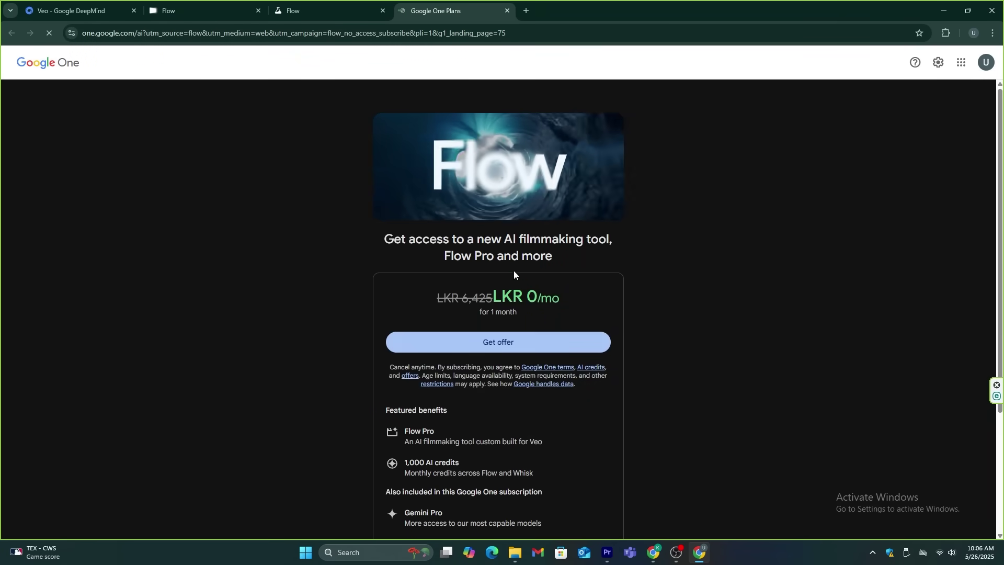
Scroll the Google One page to view Flow Pro's featured benefits
scroll(514, 271, down, 2)
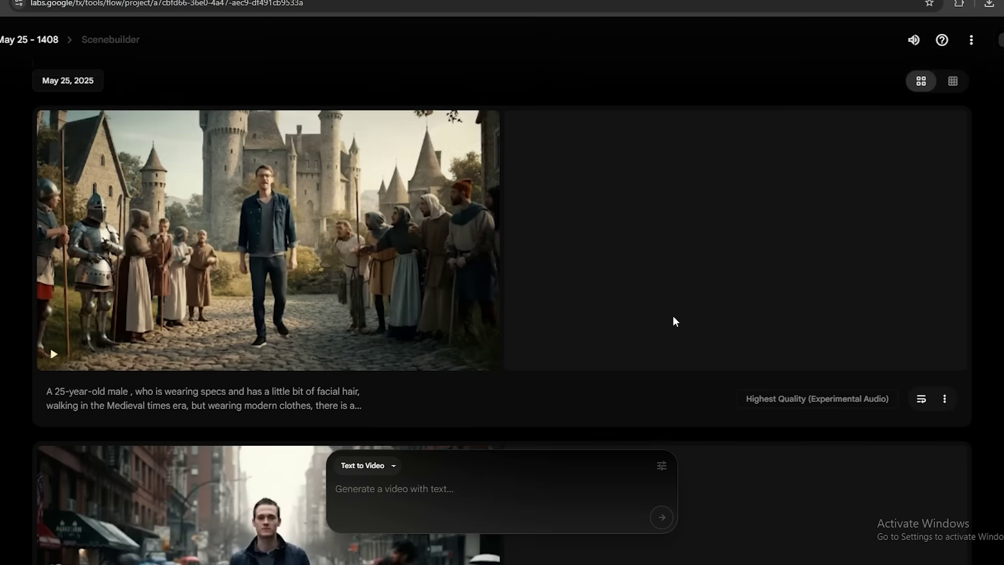
Generate a clip of two boys on a clifftop watching a ship near an island in 1860, then play it
scroll(673, 315, down, 10)
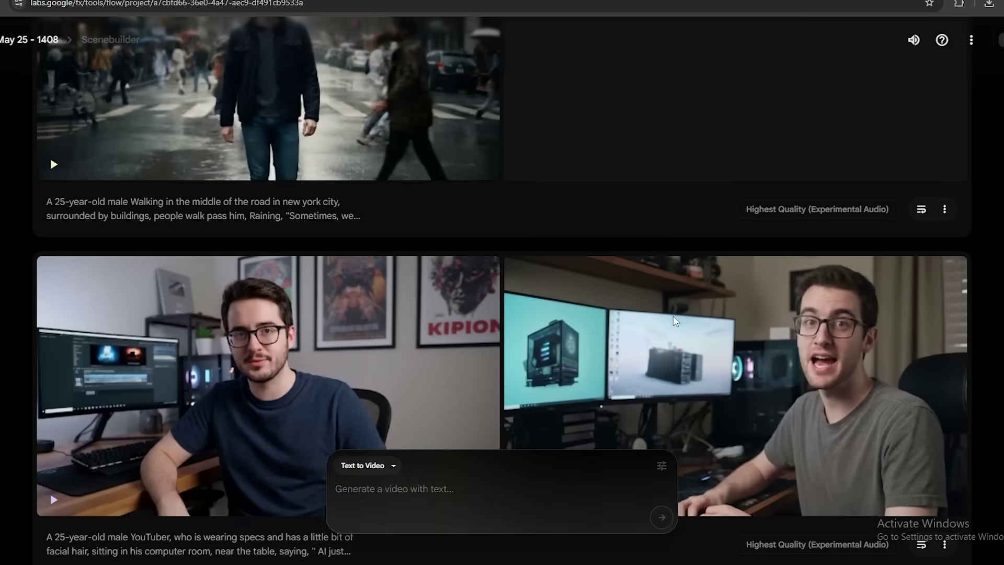
scroll(674, 317, down, 10)
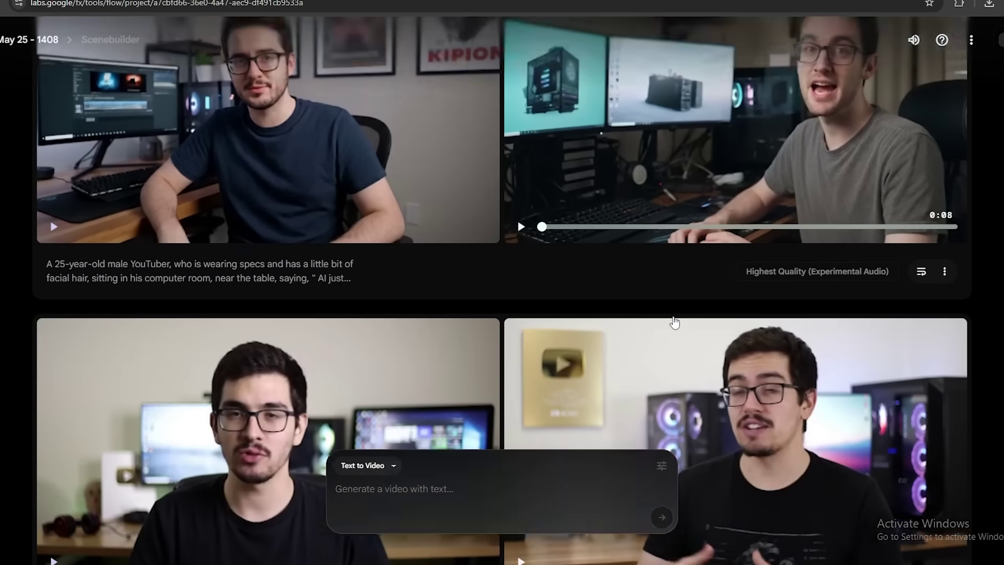
scroll(674, 319, up, 8)
scroll(673, 320, up, 10)
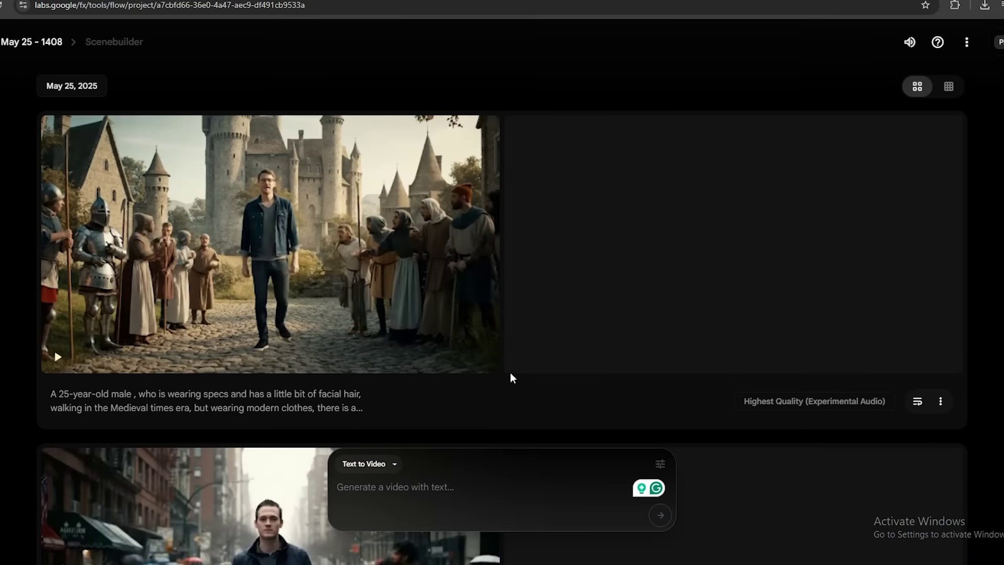
scroll(512, 377, down, 1)
click(424, 475)
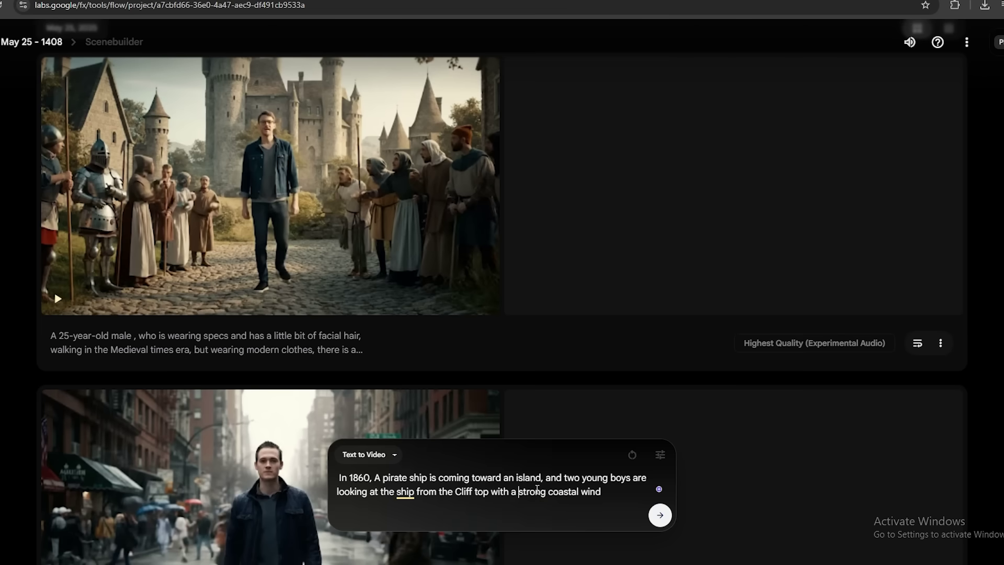
click(659, 516)
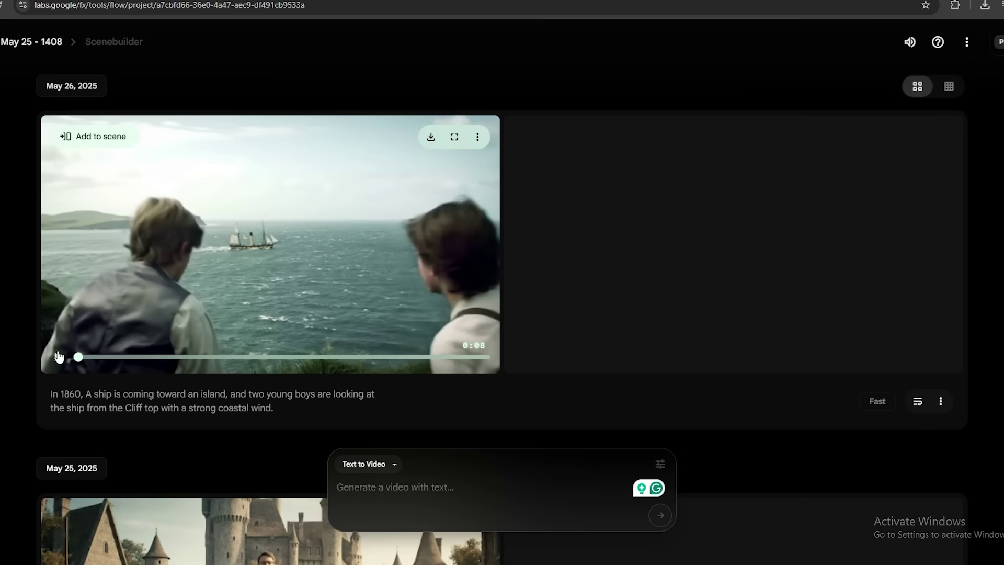
click(58, 357)
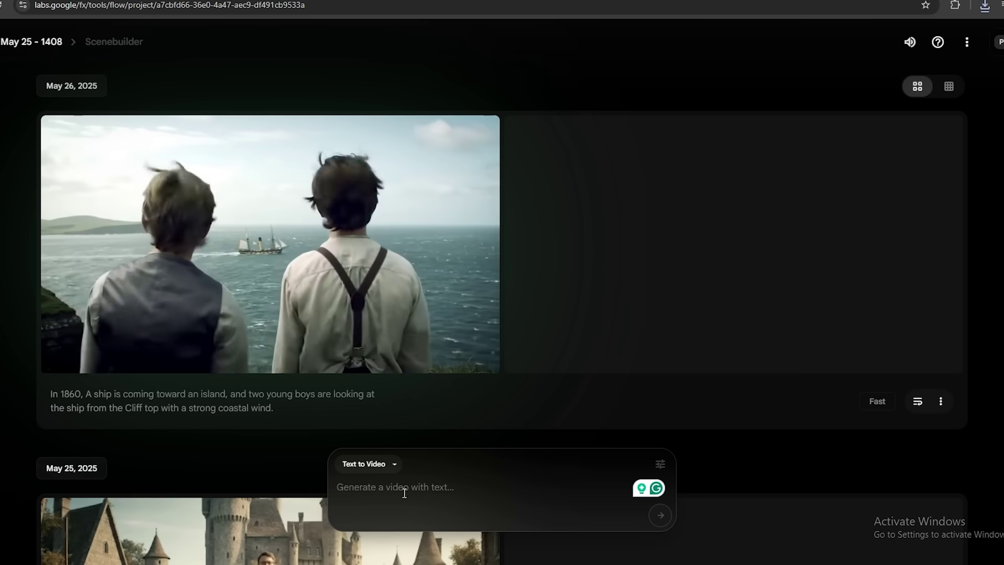
Keep Text to Video with 1 output per prompt and set quality to Highest Quality (Experimental Audio)
click(393, 464)
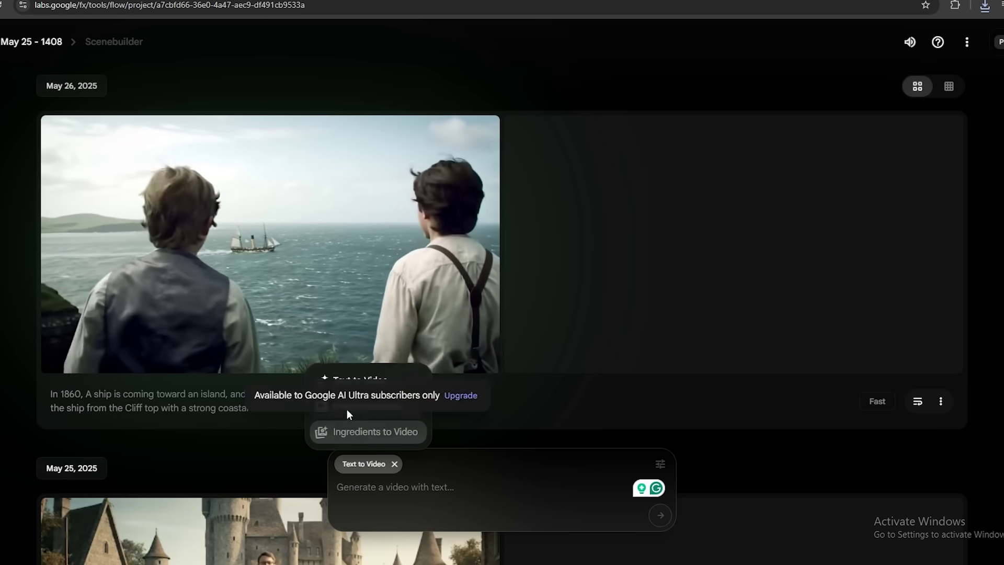
click(365, 380)
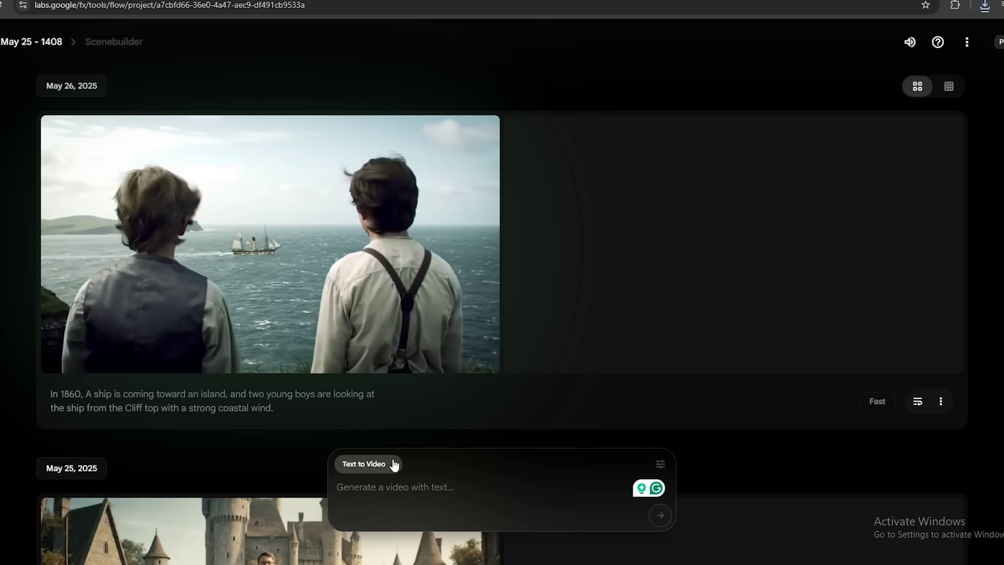
click(661, 464)
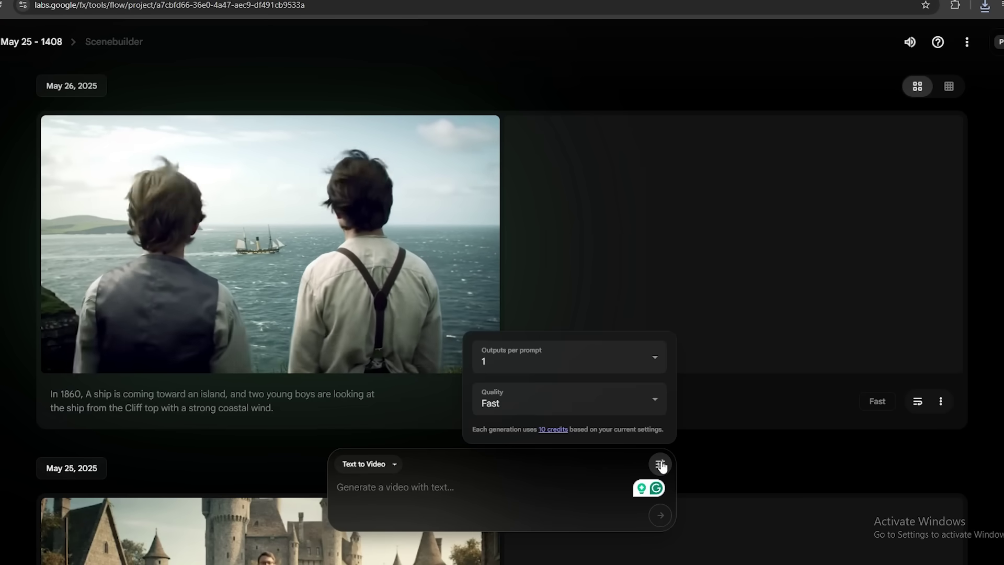
click(638, 366)
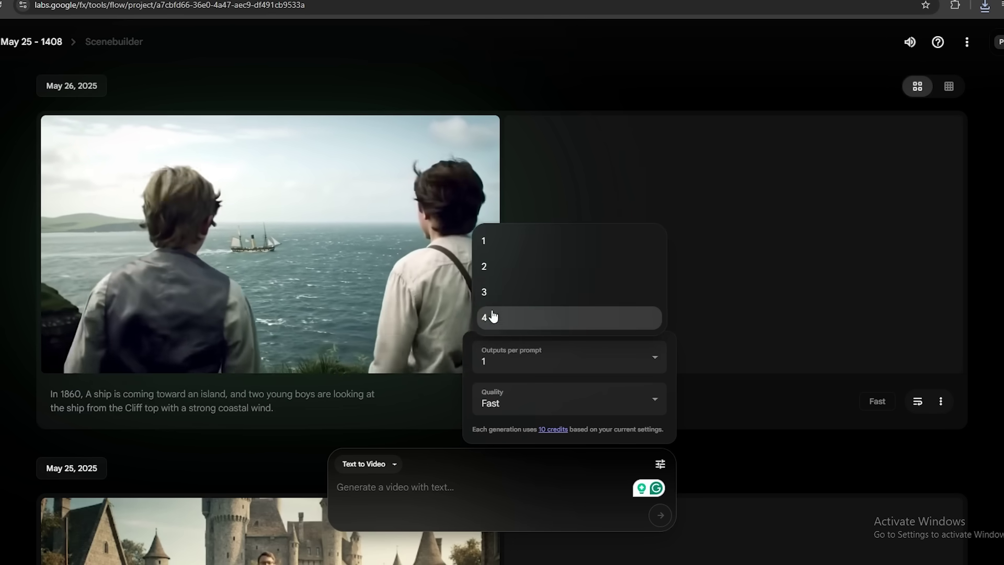
click(487, 241)
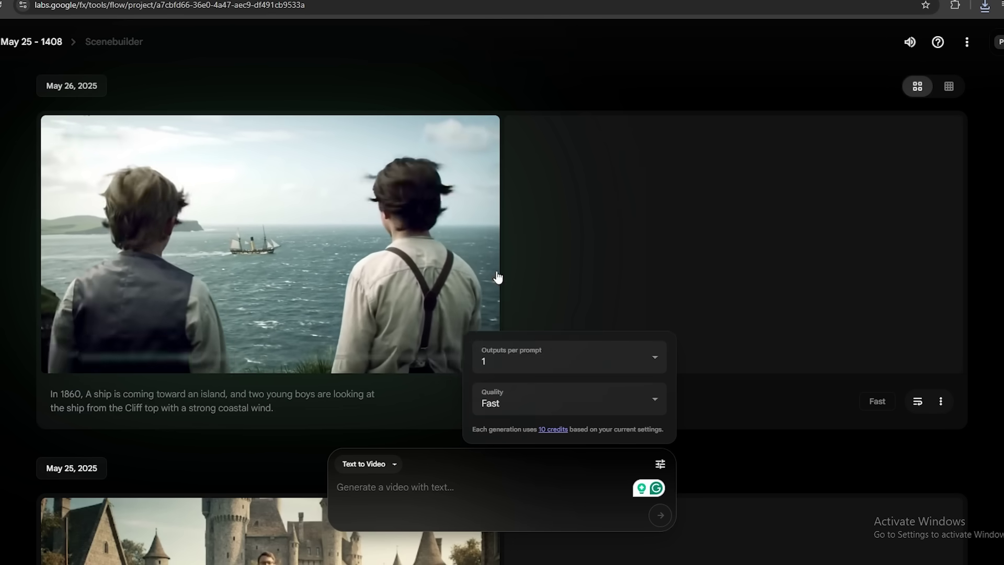
click(598, 406)
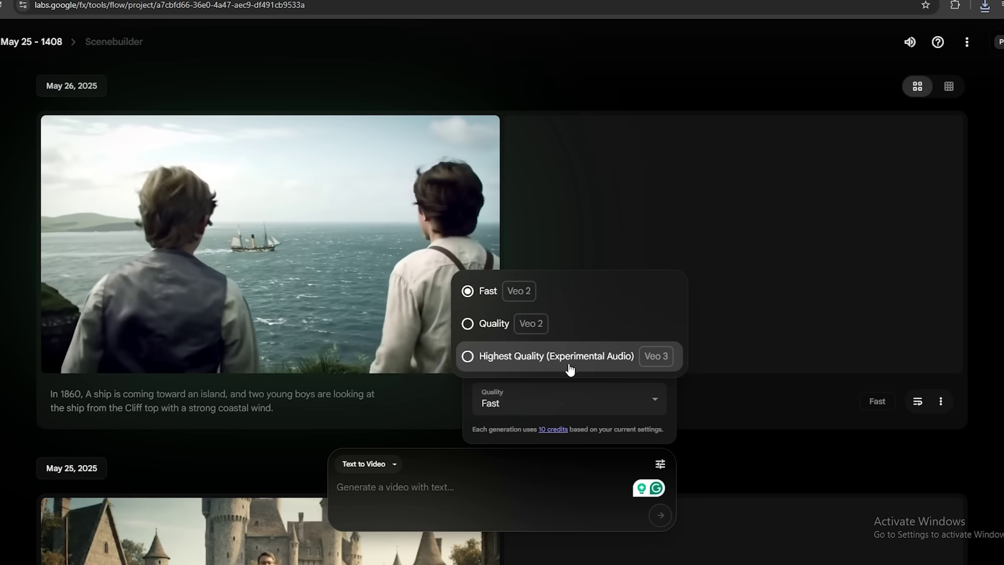
click(468, 358)
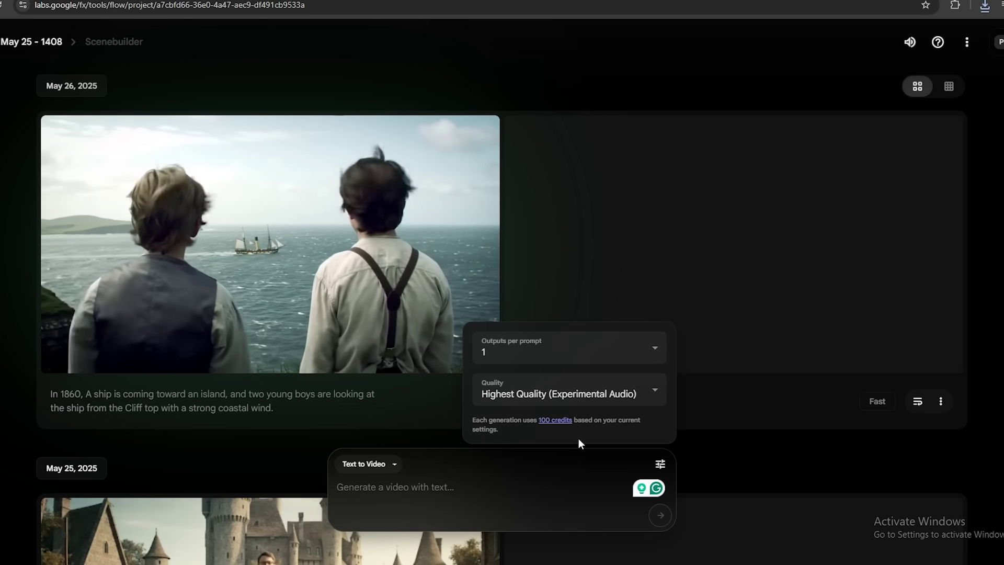
click(455, 481)
Paste the ship prompt without 'pirate', adding the line 'They are coming, we…' and waves sound
text(In 1860, A pirate ship is coming toward an island, and two young boys are looking at the ship from the Cliff top with a strong coastal wind.)
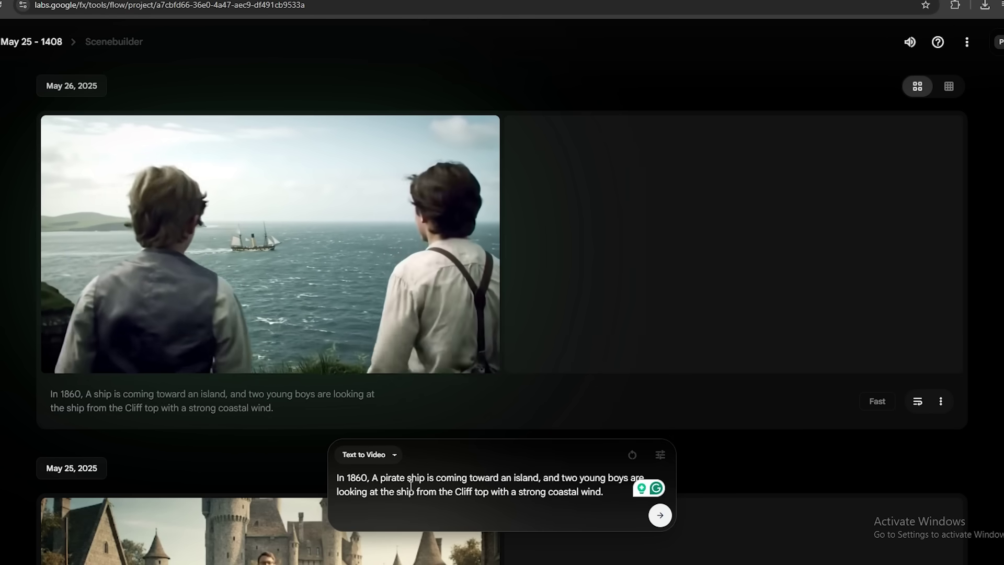
triple_click(387, 476)
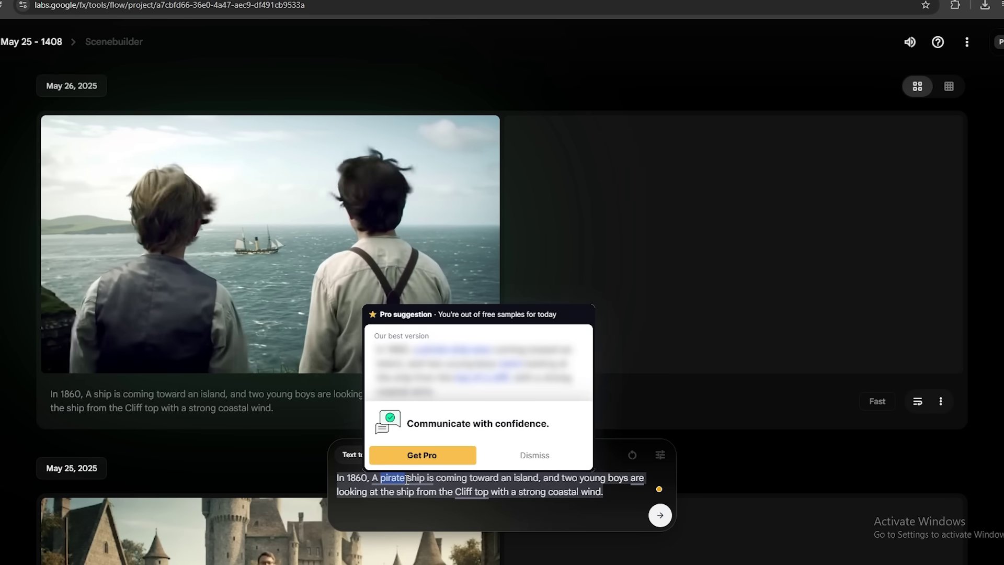
key(BackSpace)
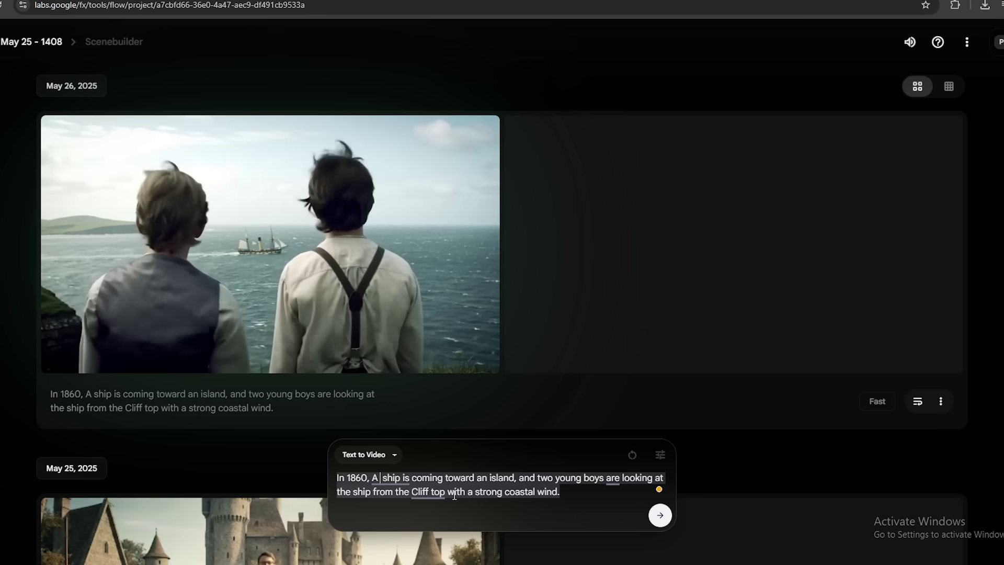
click(559, 498)
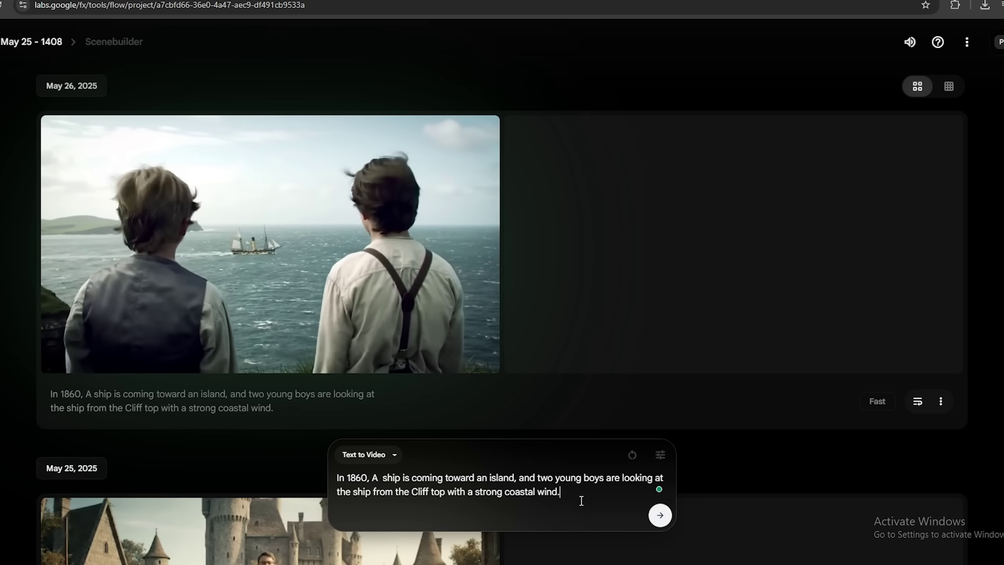
text(One boy says " They)
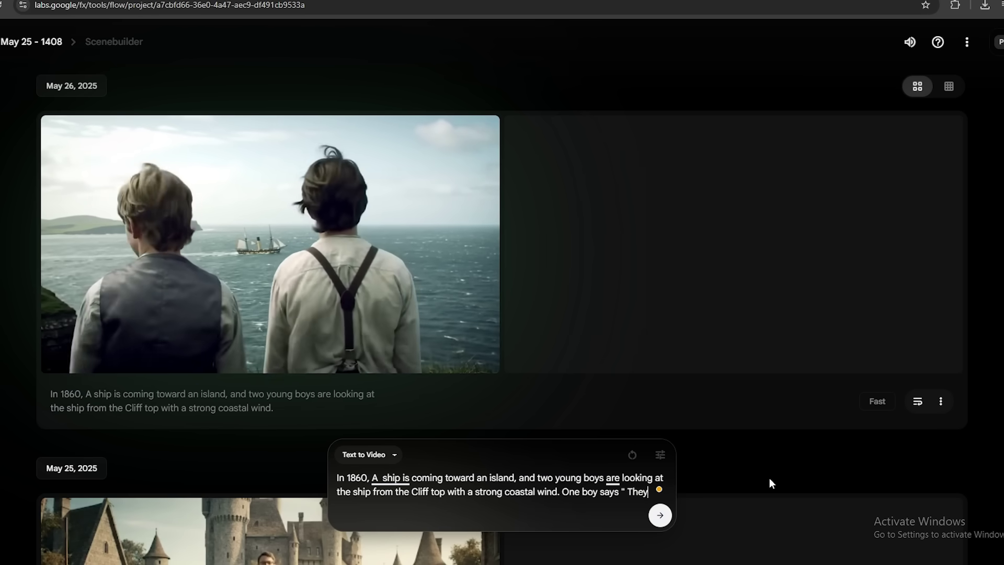
text( are coming)
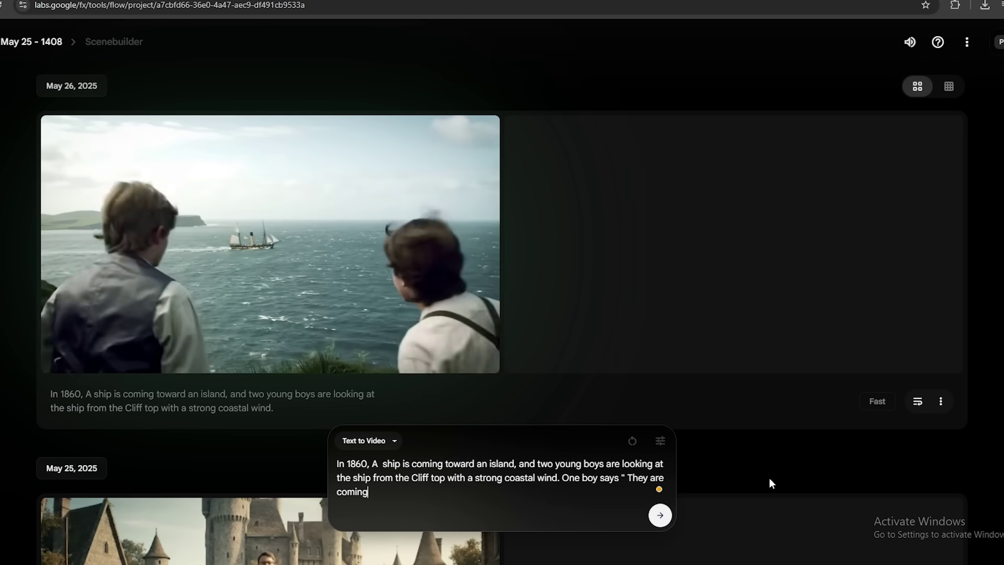
text(, we need to get back to village)
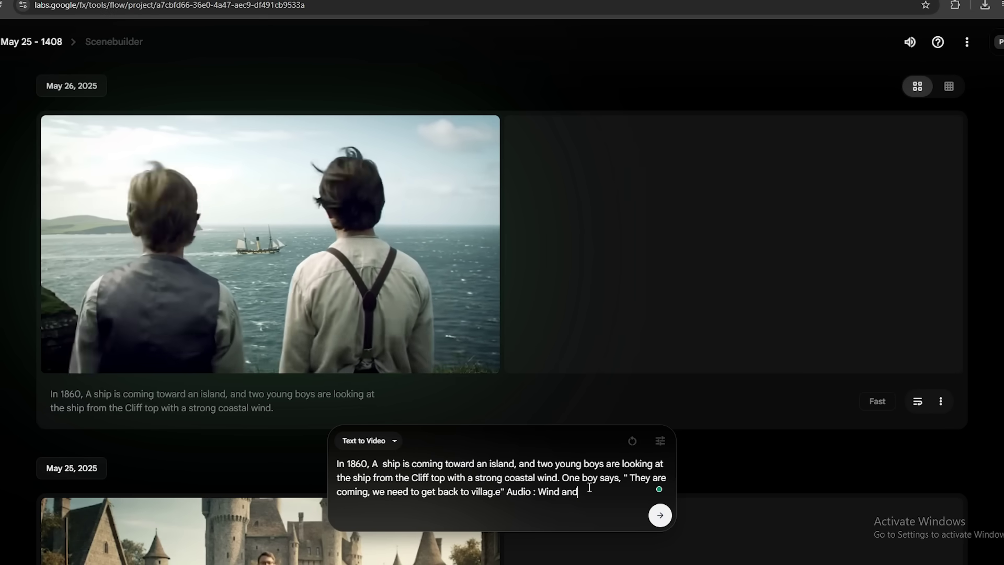
text(Waves sound)
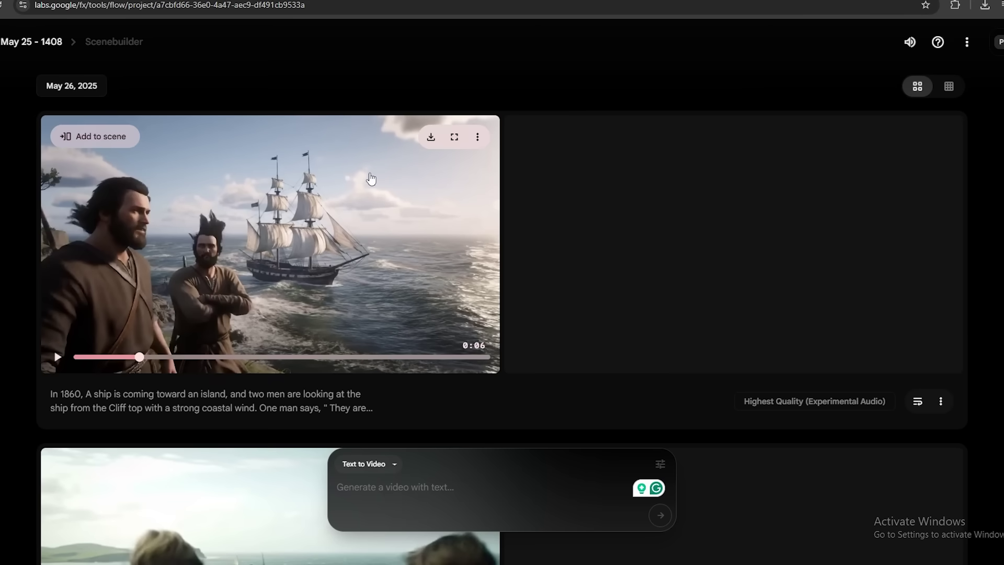
Download the sailing-ship clip at Original size (720p)
click(432, 138)
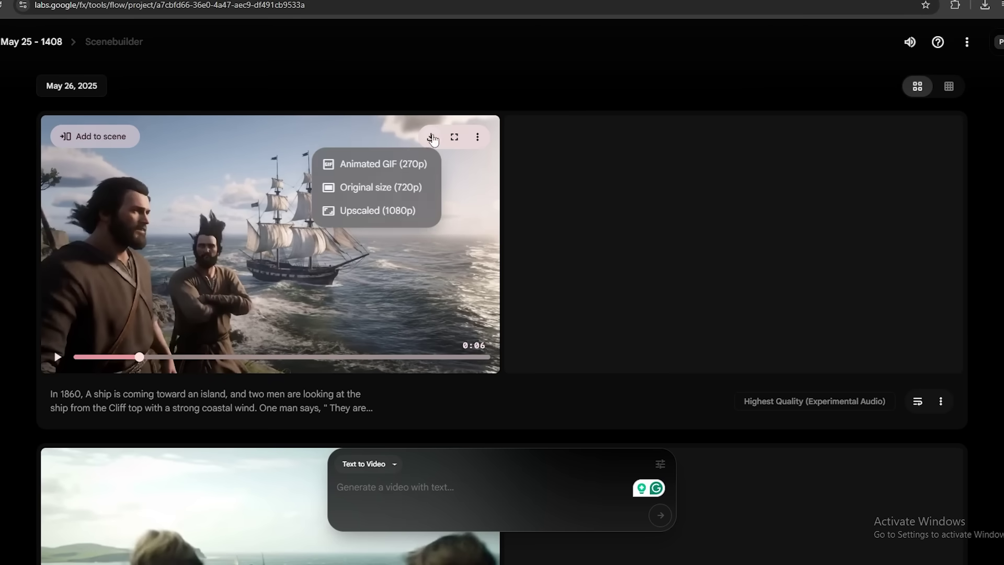
click(376, 189)
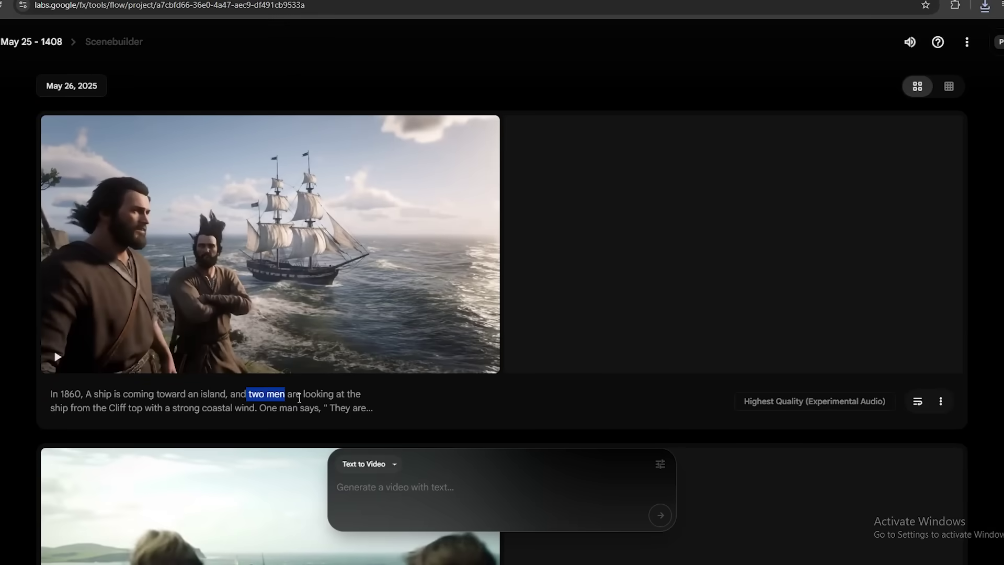
click(246, 394)
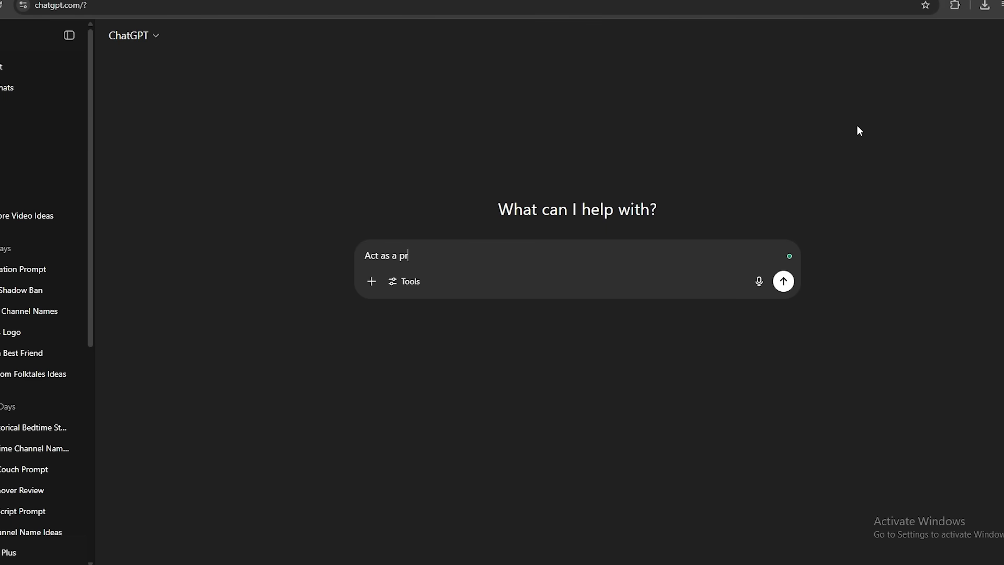
Ask ChatGPT to act as a prompt engineer that develops video-generation requests
text(Engineer)
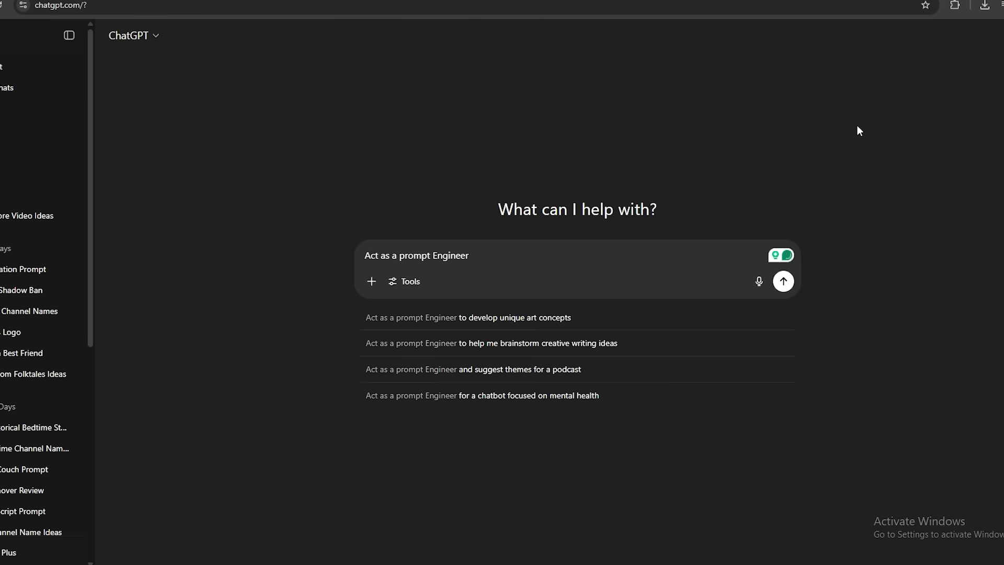
text( and develop detailed prompts to generate videos for f)
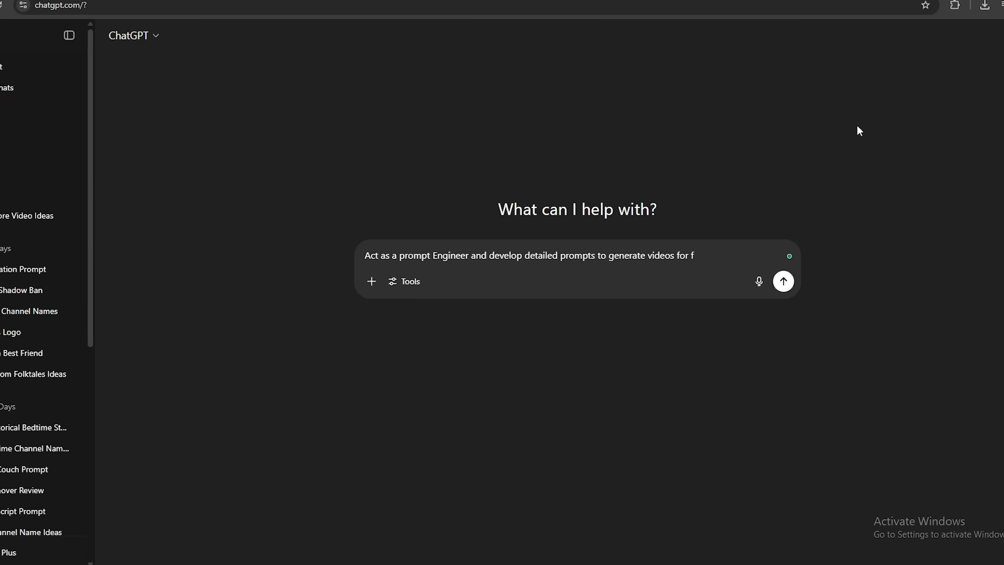
text(uests.)
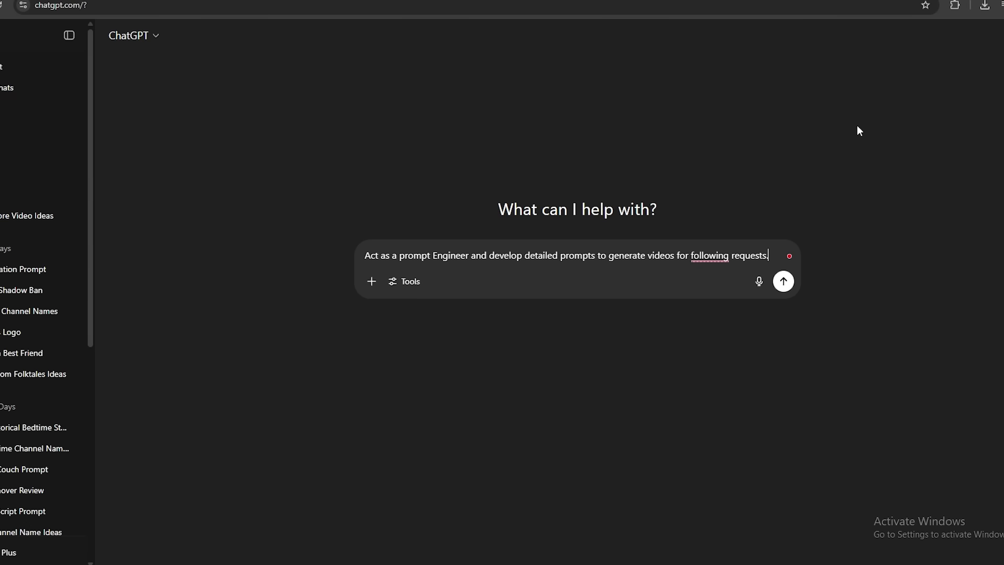
key(Return)
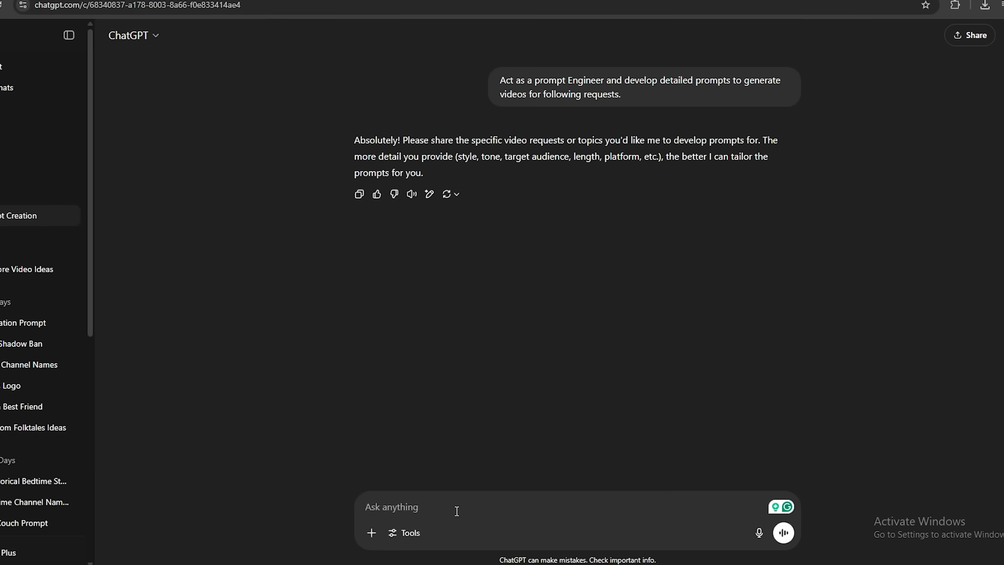
Paste the biker-chased-by-jeeps cliff-jump scene description and keep the preferred response
text(A Biker, who is driving a Honda Montesa Cota on a road in Africa surrounded by forest, chased by two jeeps full of people, and the biker drives the bike very fast, and jumps off the cliff, and while jumping he says, "Oh man this is crazy" add suitable sound effects to the prompt as well.)
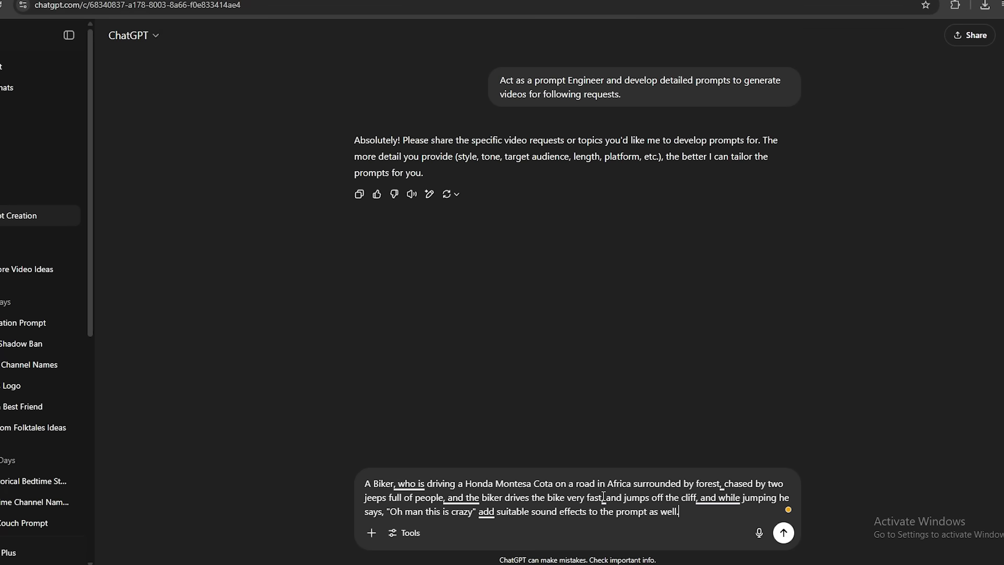
mouse_move(727, 494)
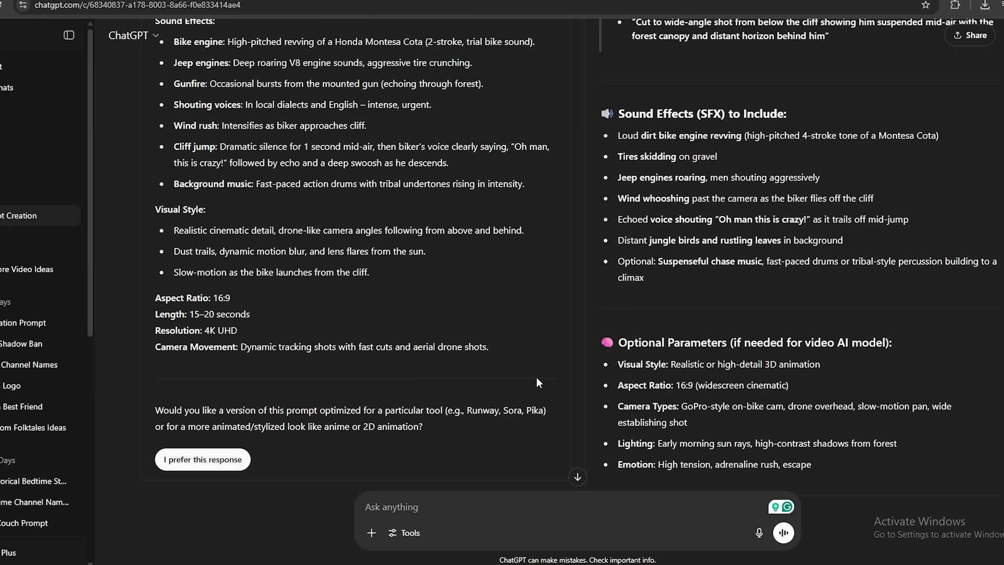
click(246, 465)
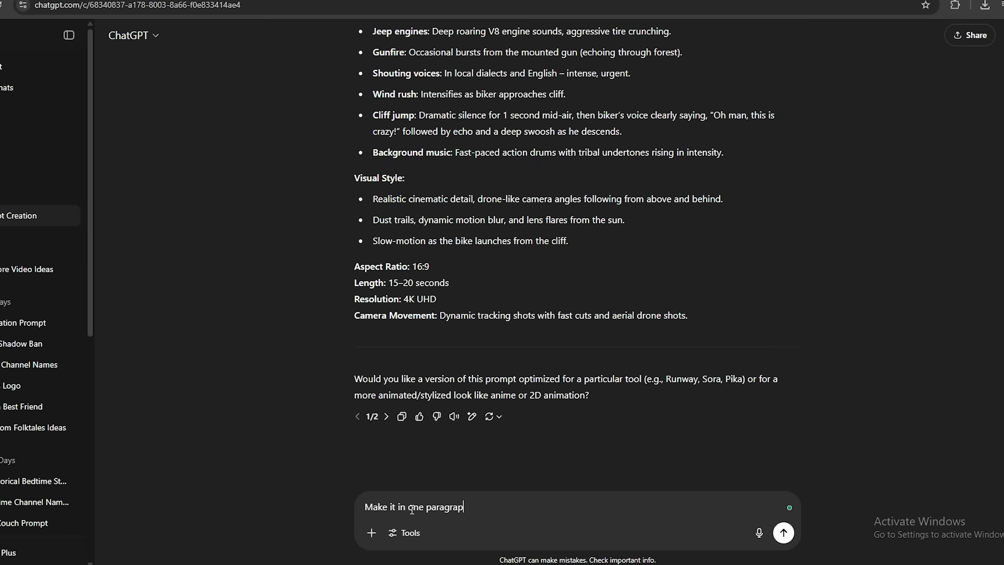
Request a one-paragraph version of the biker-chase prompt and bring up its copy options
text(h)
key(Return)
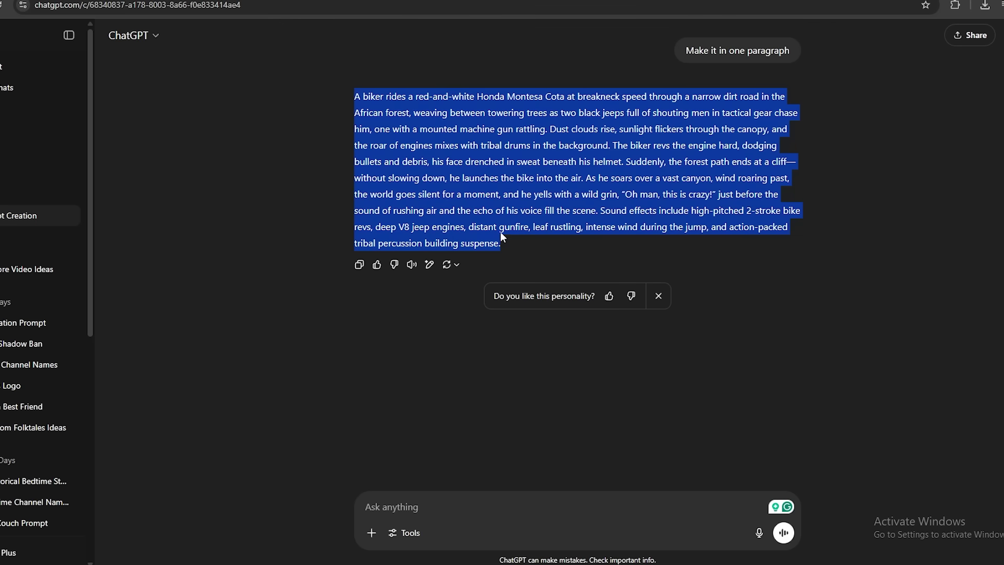
right_click(586, 79)
Copy ChatGPT's biker-chase prompt into Flow's Text to Video box and generate the clip
click(606, 88)
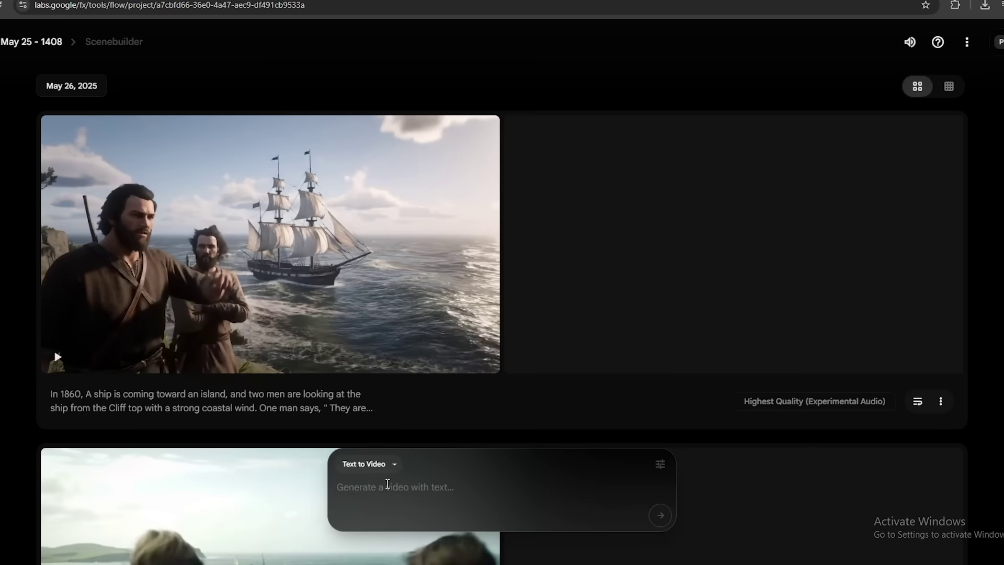
text(A biker rides a red-and-white Honda Montesa Cota at breakneck speed through a narrow dirt road in the African forest, weaving between towering trees as two black jeeps full of shouting men in tactical gear chase him, one with a mounted machine gun rattling. Dust clouds rise, sunlight flickers through the canopy, and the roar of engines mixes with tribal drums in the background. The biker revs the engine hard, dodging bullets and debris, his face drenched in sweat beneath his helmet. Suddenly, the forest path ends at a cliff—without slowing down, he launches the bike into the air. As he soars over a vast canyon, wind roaring past, the world goes silent for a moment, and he yells with a wild grin, "Oh man, this is crazy!" just before the sound of rushing air and the echo of his voice fill the scene. Sound effects include high-pitched 2-stroke bike revs, deep V8 jeep engines, distant gunfire, leaf rustling, intense wind during the jump, and action-packed tribal percussion building suspense.)
click(660, 515)
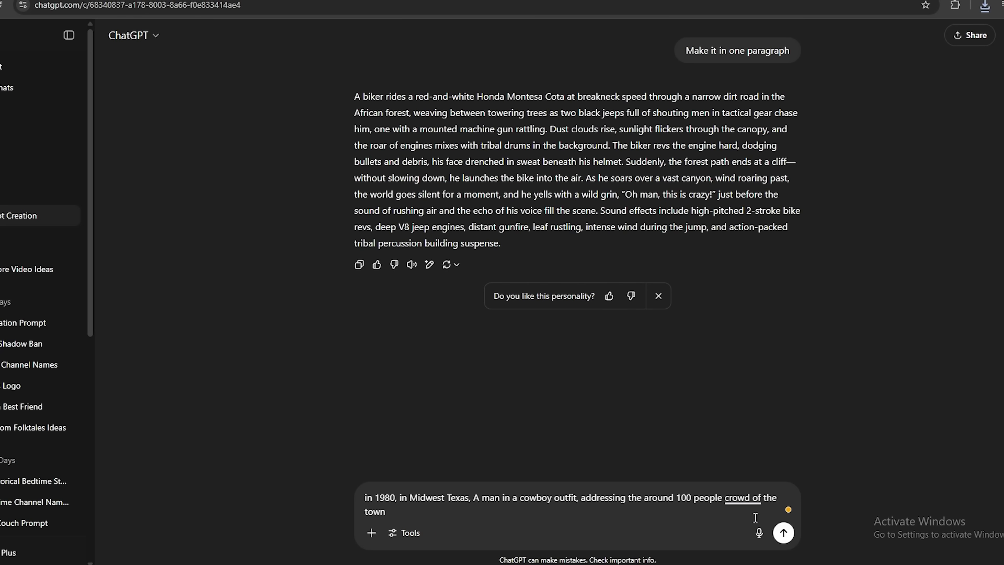
Send the 1980 Midwest Texas cowboy scene idea to ChatGPT and paste the expanded prompt into Flow
key(Return)
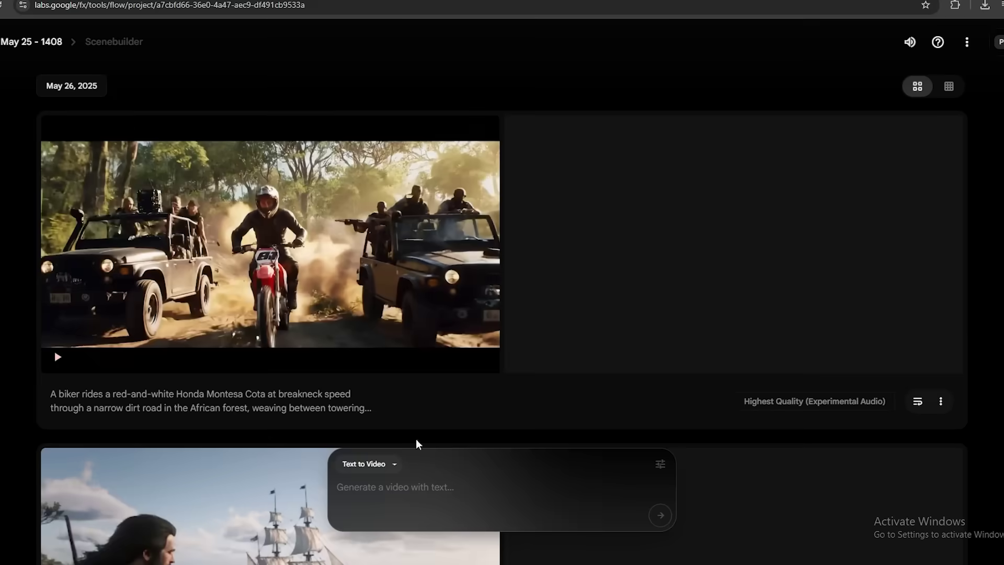
click(428, 485)
text(In 1980, in a dusty town square in Midwest Texas, a rugged man in a classic cowboy outfit—wide-brimmed hat, weathered boots, and a leather vest—stands on a wooden platform beneath the blazing afternoon sun, addressing a crowd of about 100 townspeople gathered around him. The people, dressed in flannel shirts, jeans, and sun-faded dresses, listen intently as cicadas buzz in the background and a dry wind rustles tumbleweeds across the dirt streets. Old pickup trucks line the edge of the square, horses neigh softly near hitching posts, and the wooden signs of local shops creak with every breeze. The cowboy, with a slow Southern drawl and a commanding presence, speaks passionately to the folks, his voice amplified by a crackling old microphone hooked to a dusty speaker, as a distant country tune hums from a nearby radio.)
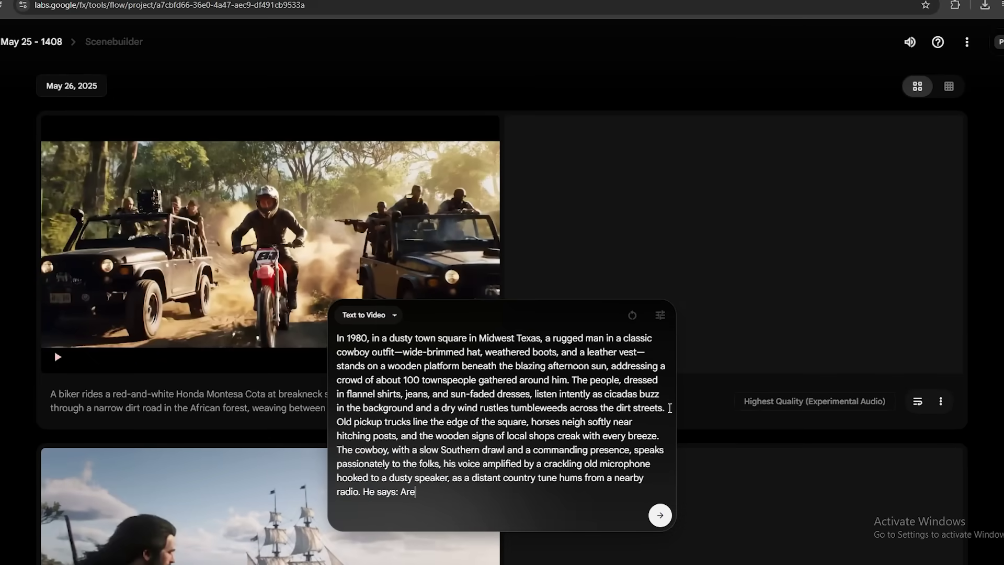
Append the line 'He says: Are we real? or we are just prompts, we need' to the cowboy prompt
text(He says: Are we real? or we are just prompts, we need)
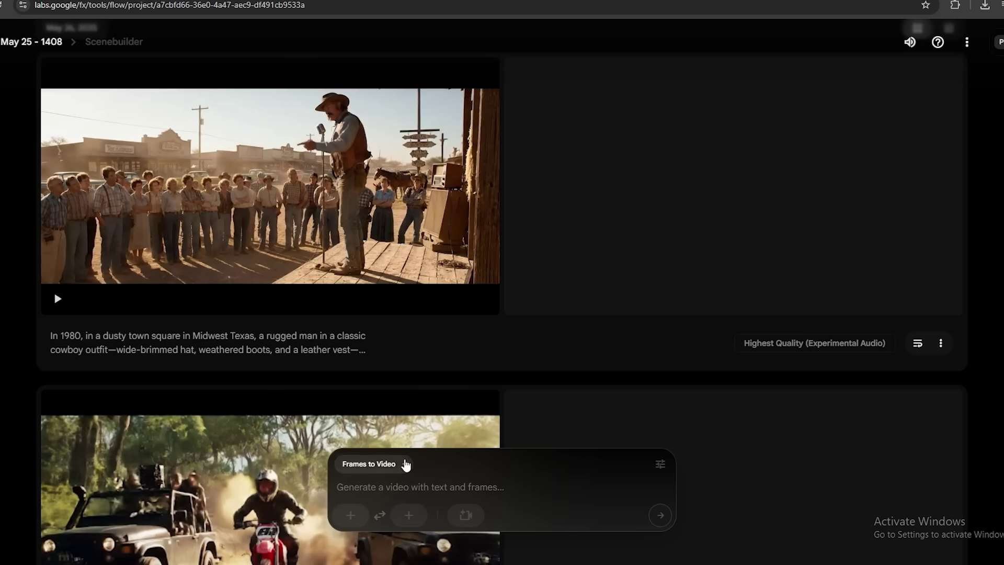
Switch to Frames to Video mode and save the yellow car image as the starting frame
click(374, 464)
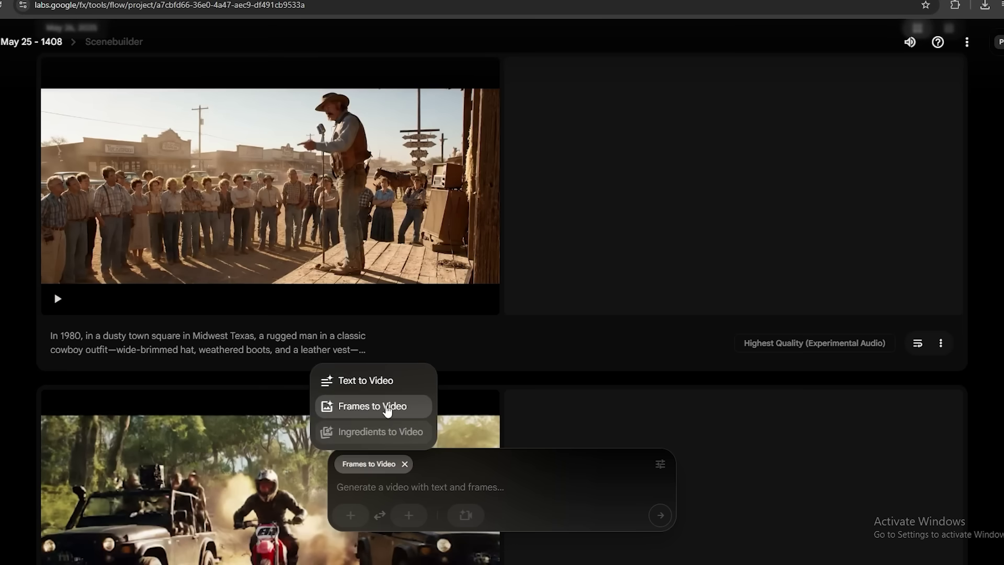
click(388, 411)
click(350, 519)
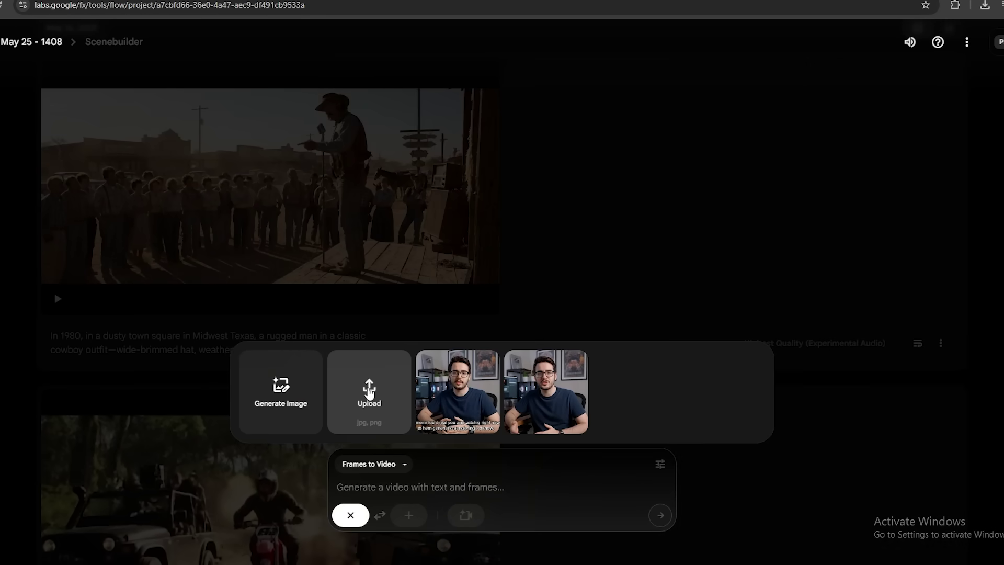
click(355, 515)
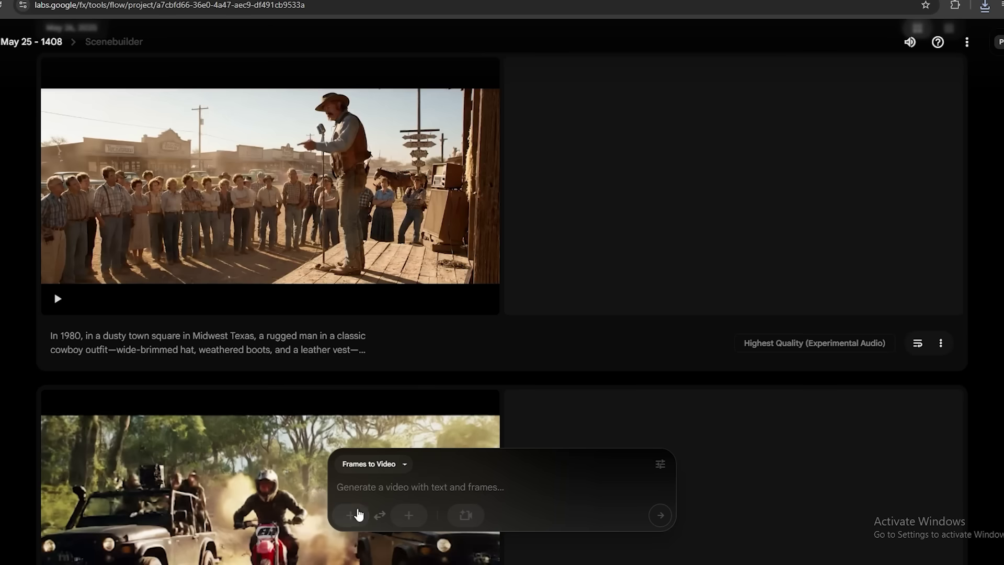
click(353, 515)
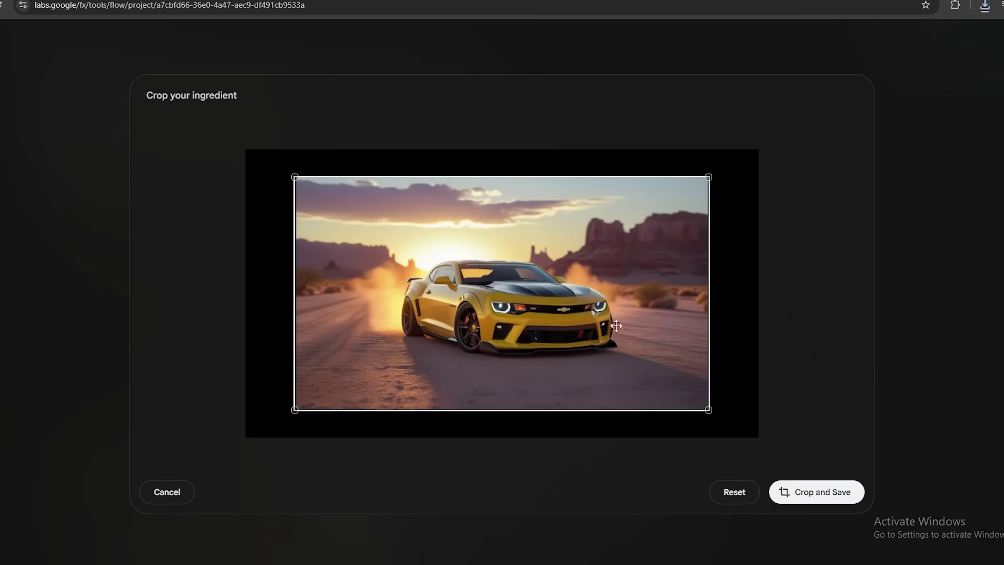
click(816, 492)
Upload the Bumblebee robot image and save it as the ending frame
click(392, 406)
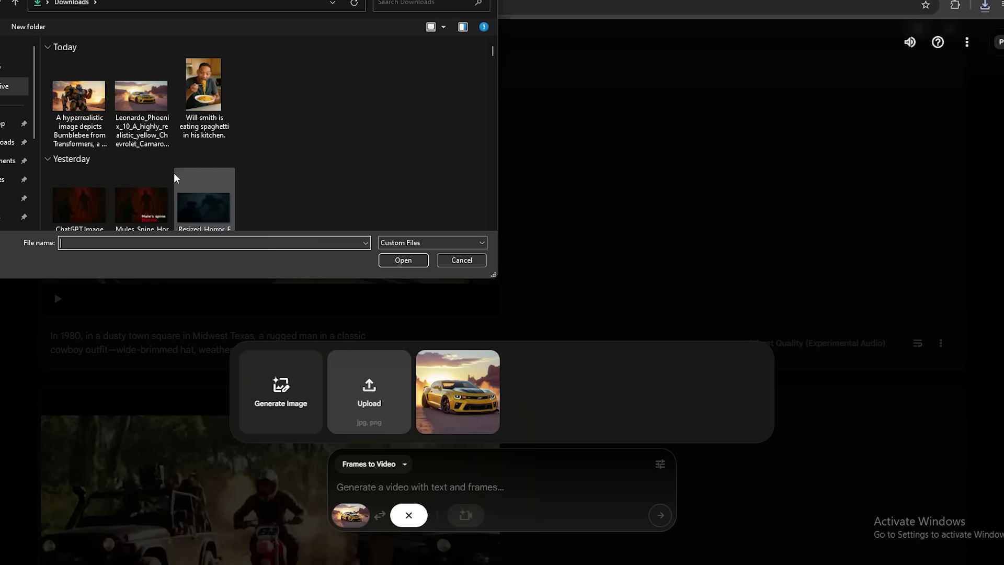
double_click(78, 99)
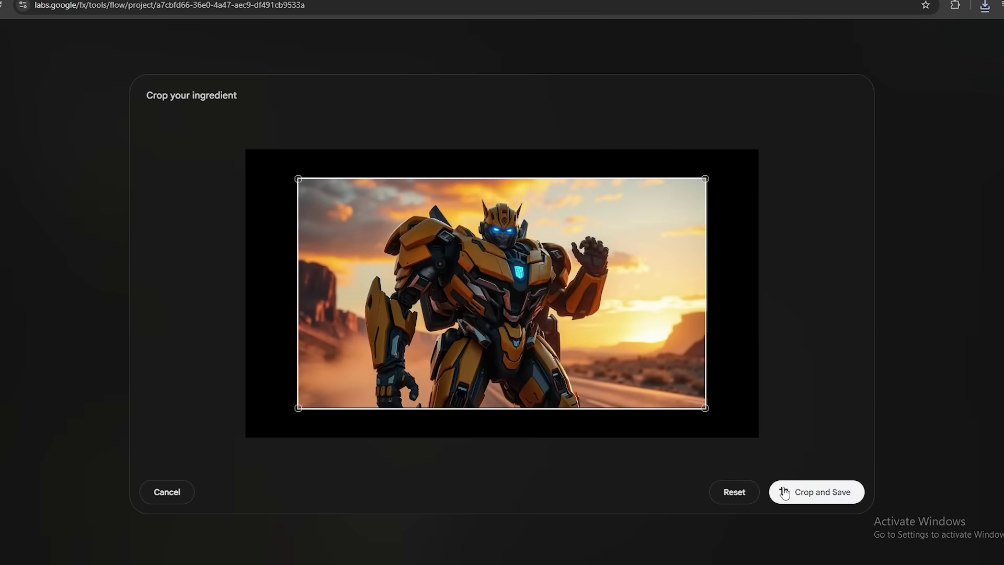
click(784, 492)
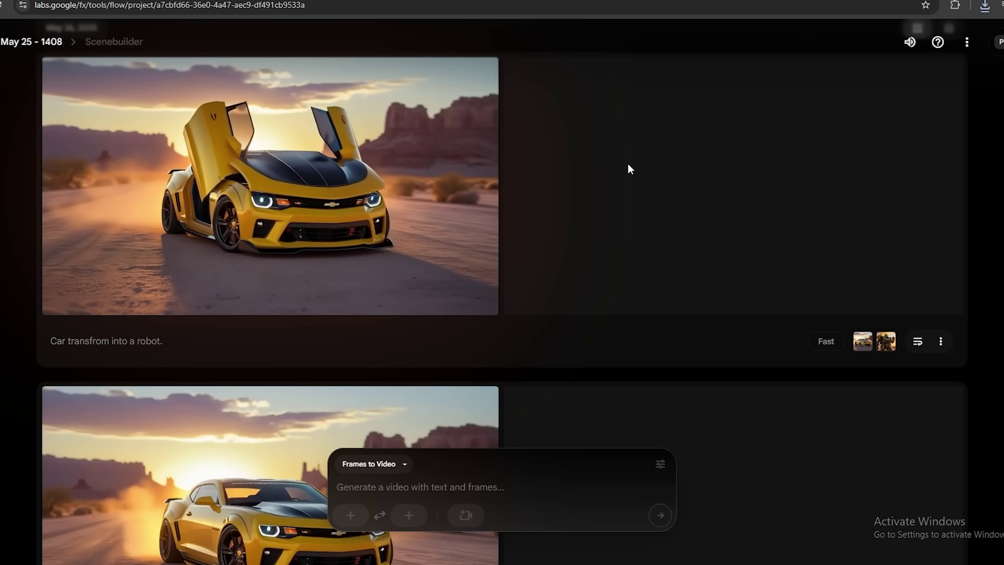
Scroll through the car-to-robot clips, then follow the Ingredients to Video upgrade link
scroll(591, 251, down, 3)
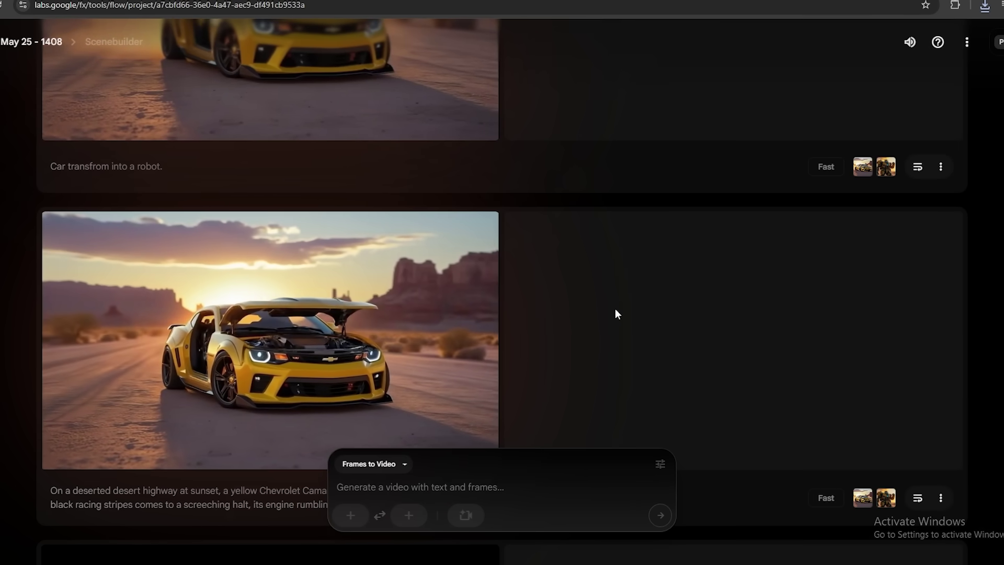
click(398, 465)
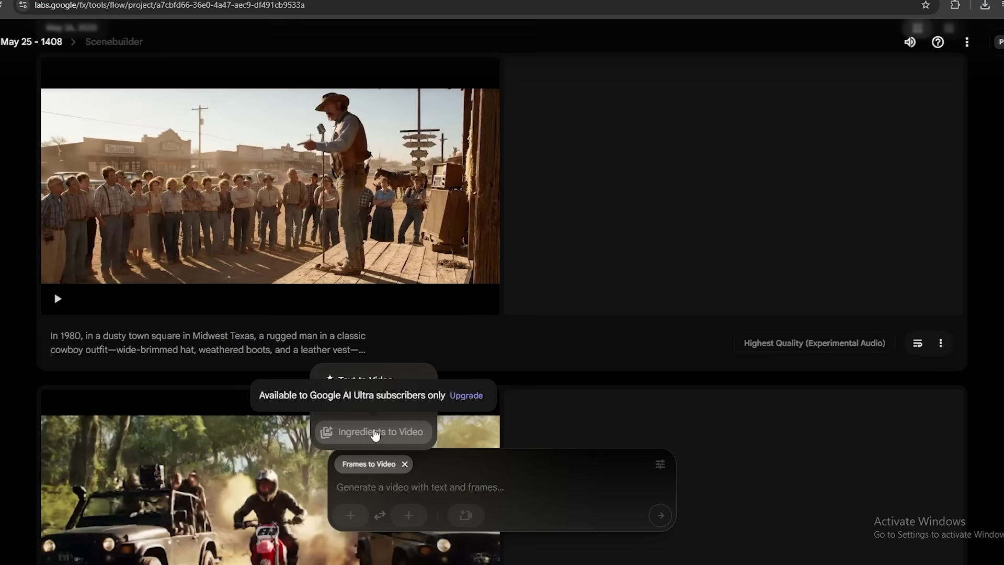
click(461, 399)
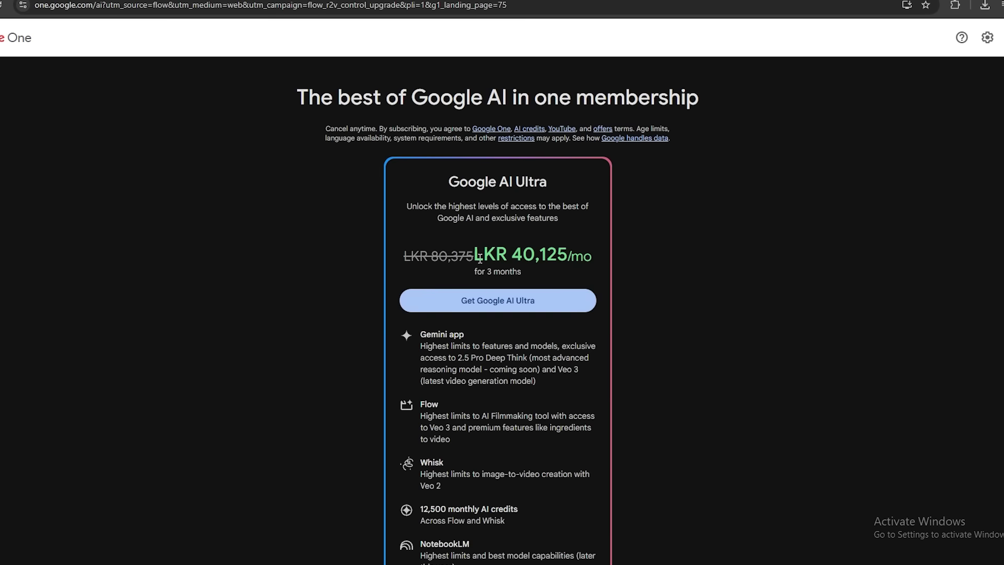
Review the Google AI Ultra features offered at LKR 40,125 a month, then leave the page
scroll(479, 277, down, 2)
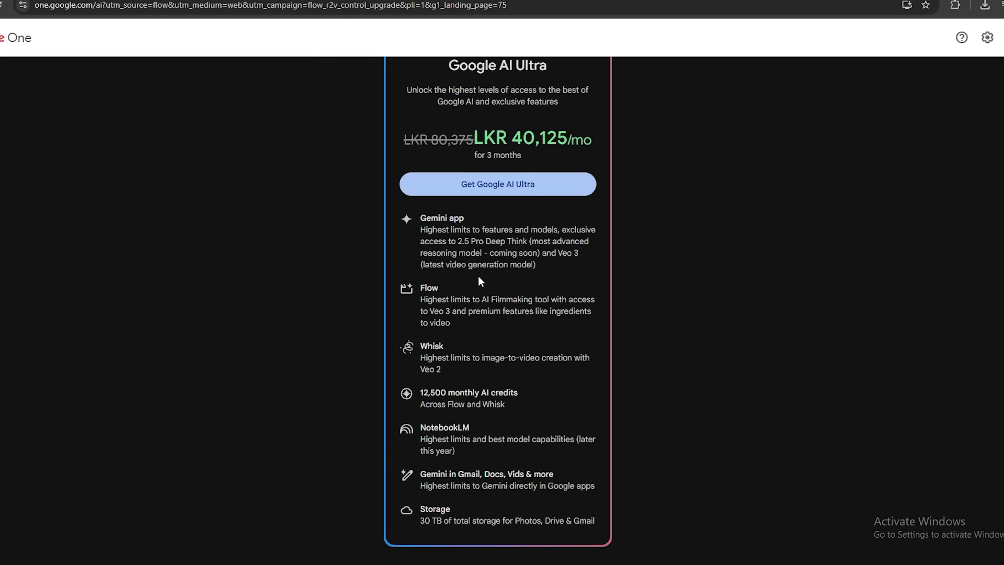
scroll(478, 282, up, 2)
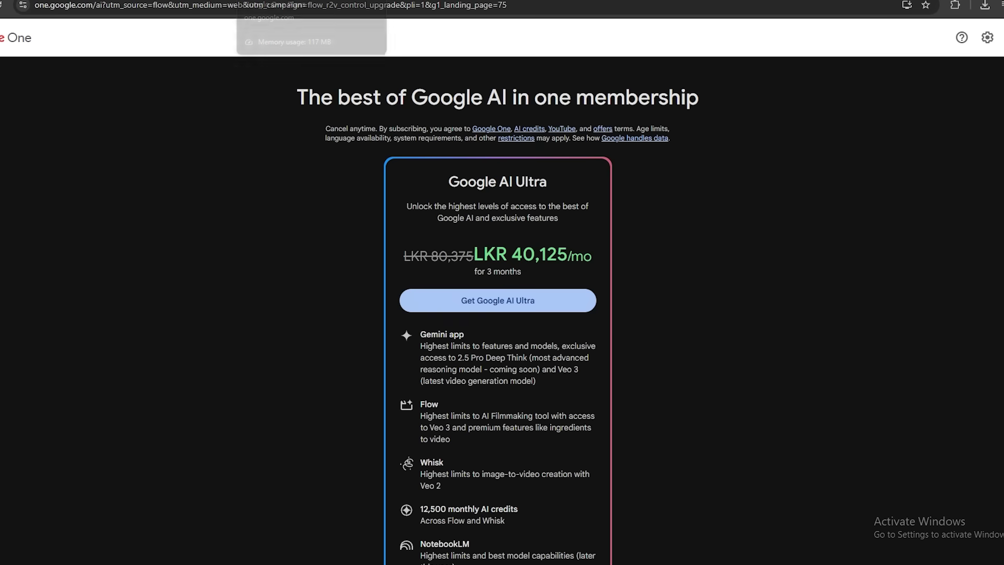
click(293, 0)
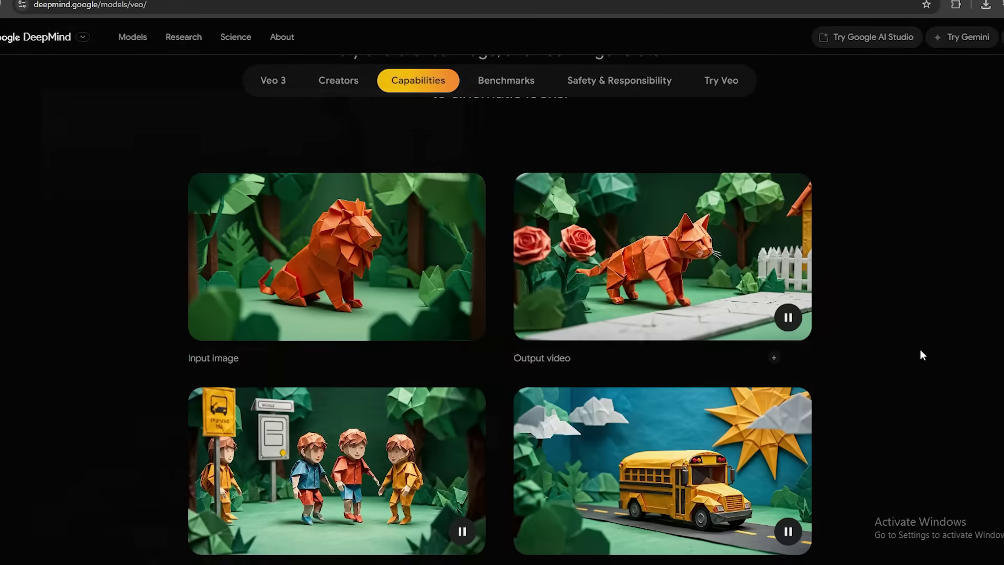
Scroll through Veo's character consistency, camera control and first & last frame examples, then back up
scroll(930, 351, down, 5)
scroll(930, 352, down, 8)
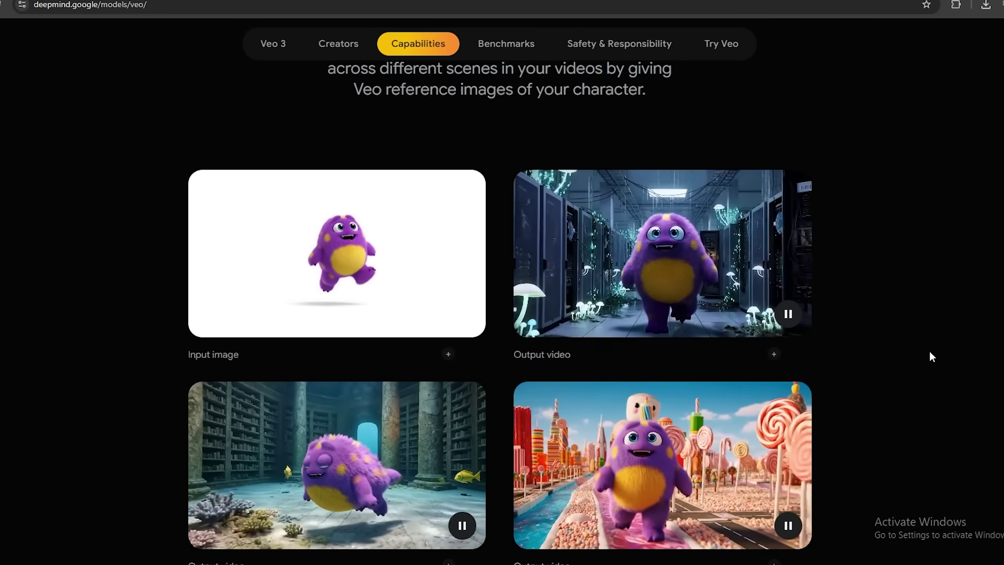
scroll(930, 356, down, 10)
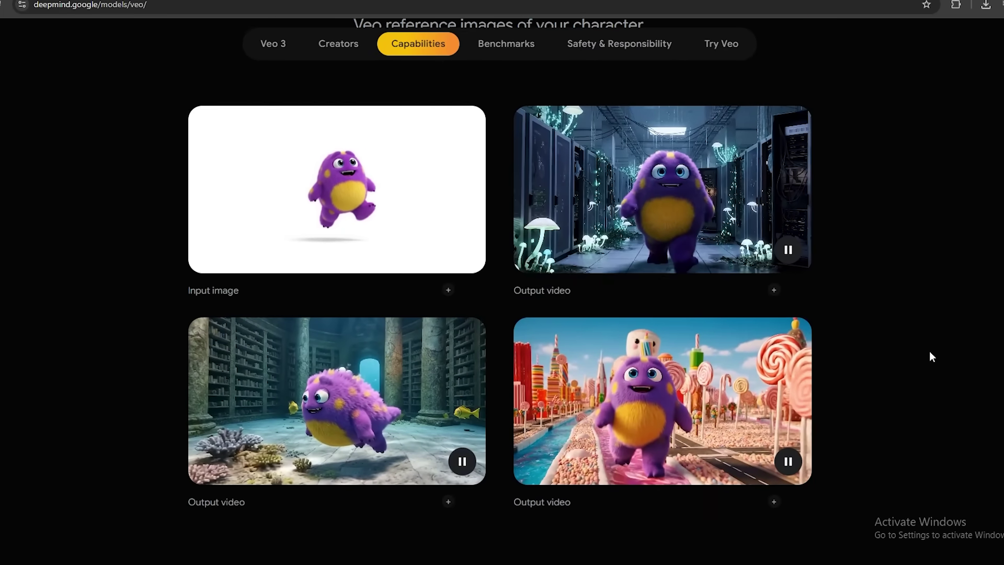
scroll(931, 356, down, 3)
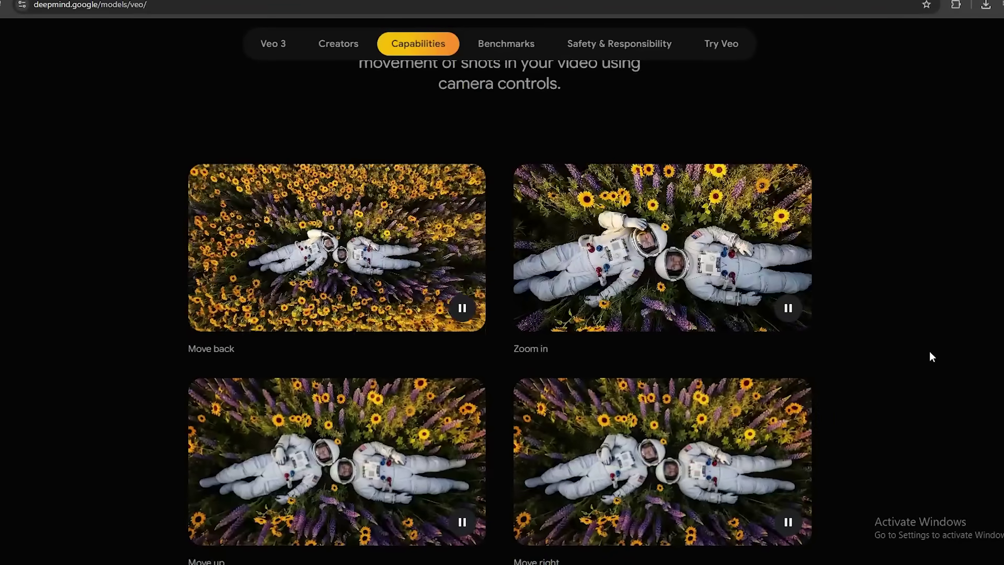
scroll(930, 352, down, 9)
scroll(930, 352, down, 1)
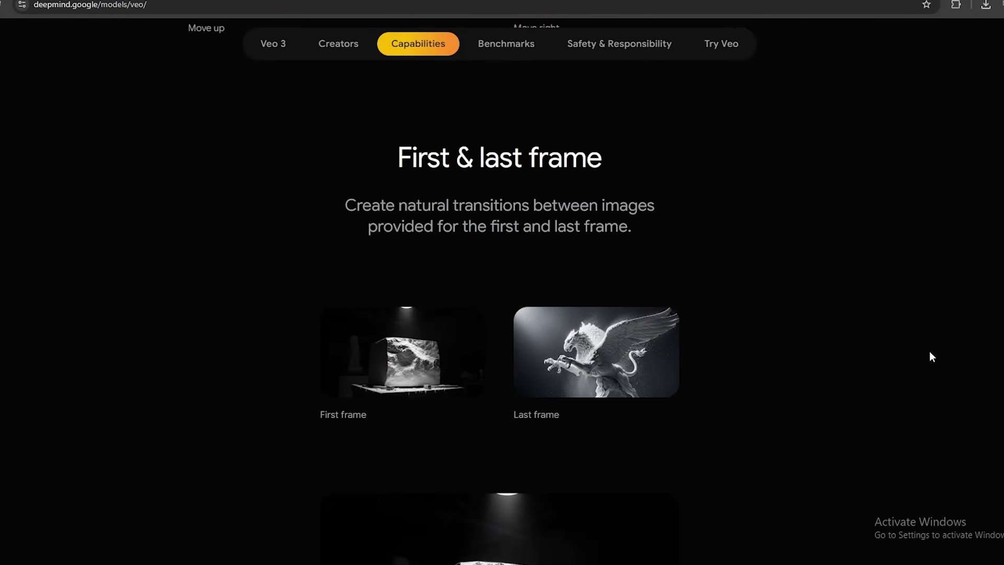
scroll(931, 352, down, 4)
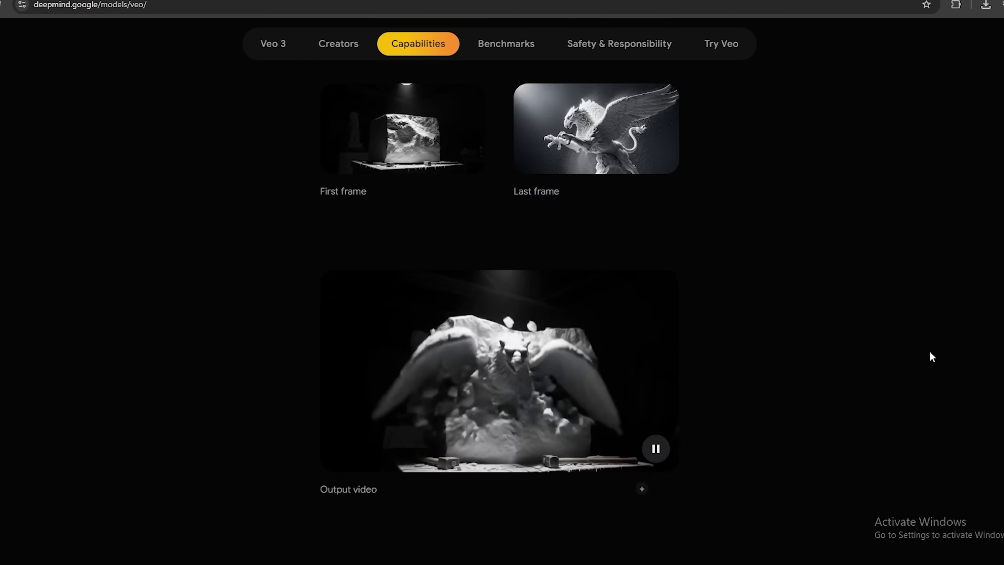
scroll(930, 352, down, 3)
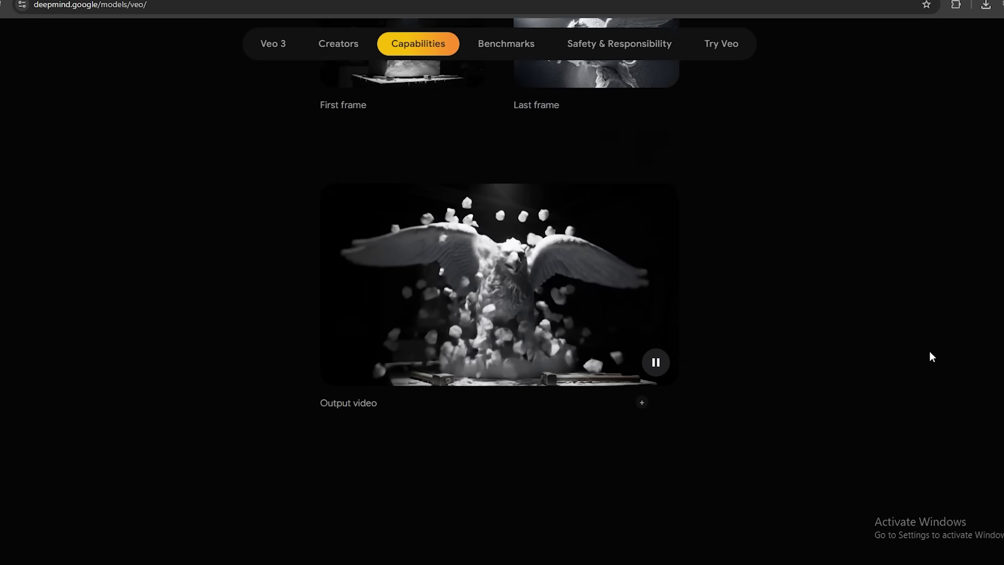
scroll(930, 352, up, 3)
scroll(930, 352, up, 10)
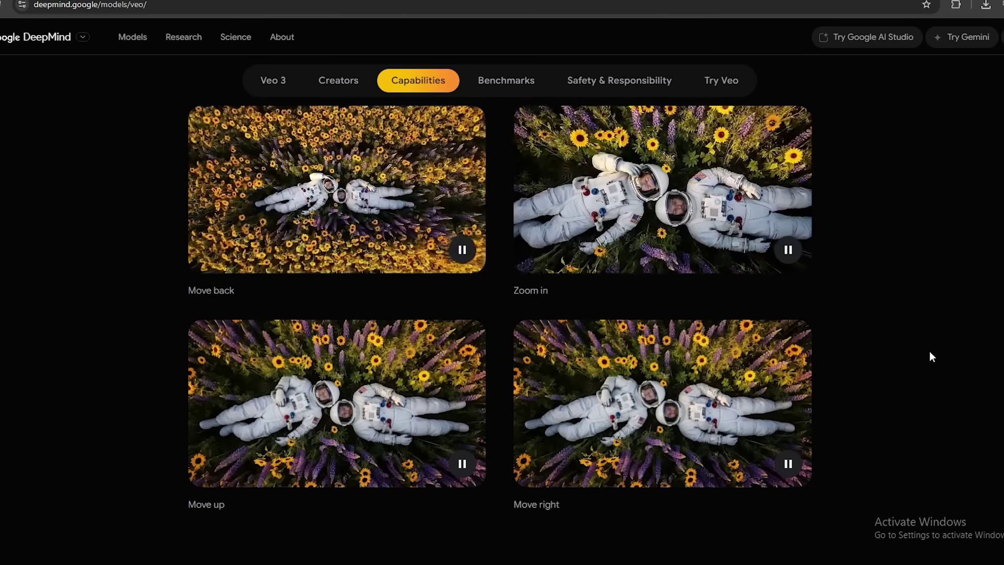
scroll(930, 357, up, 8)
scroll(930, 356, up, 10)
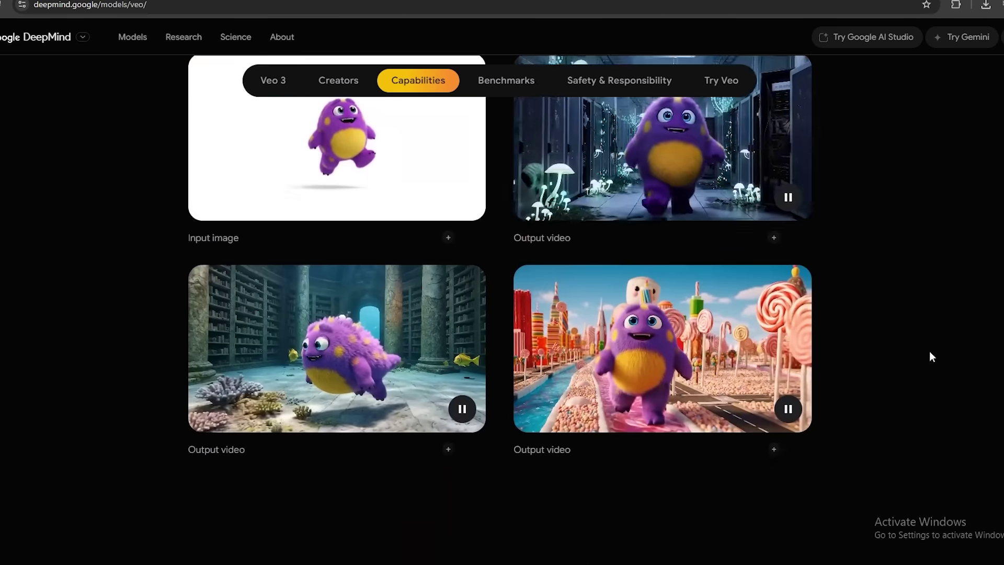